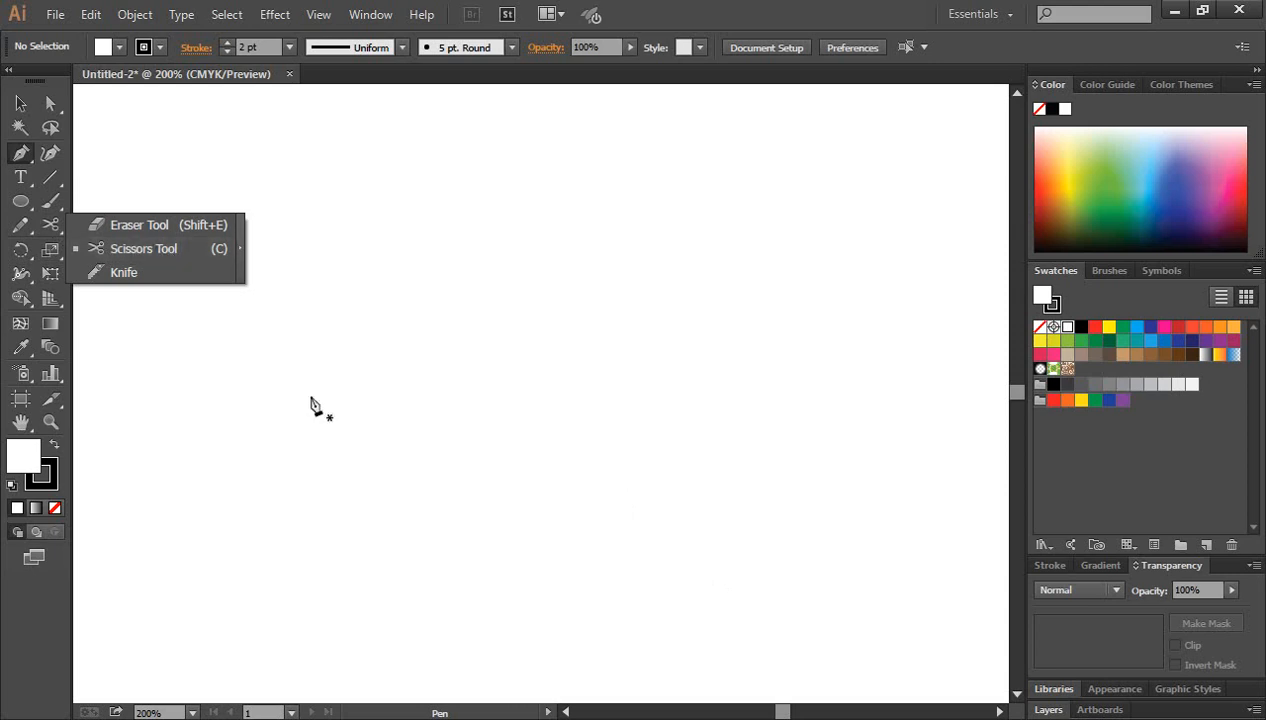
- Draw a white-filled circle with a 2 pt black stroke in the middle of the artboard and shift it slightly upward
click(17, 107)
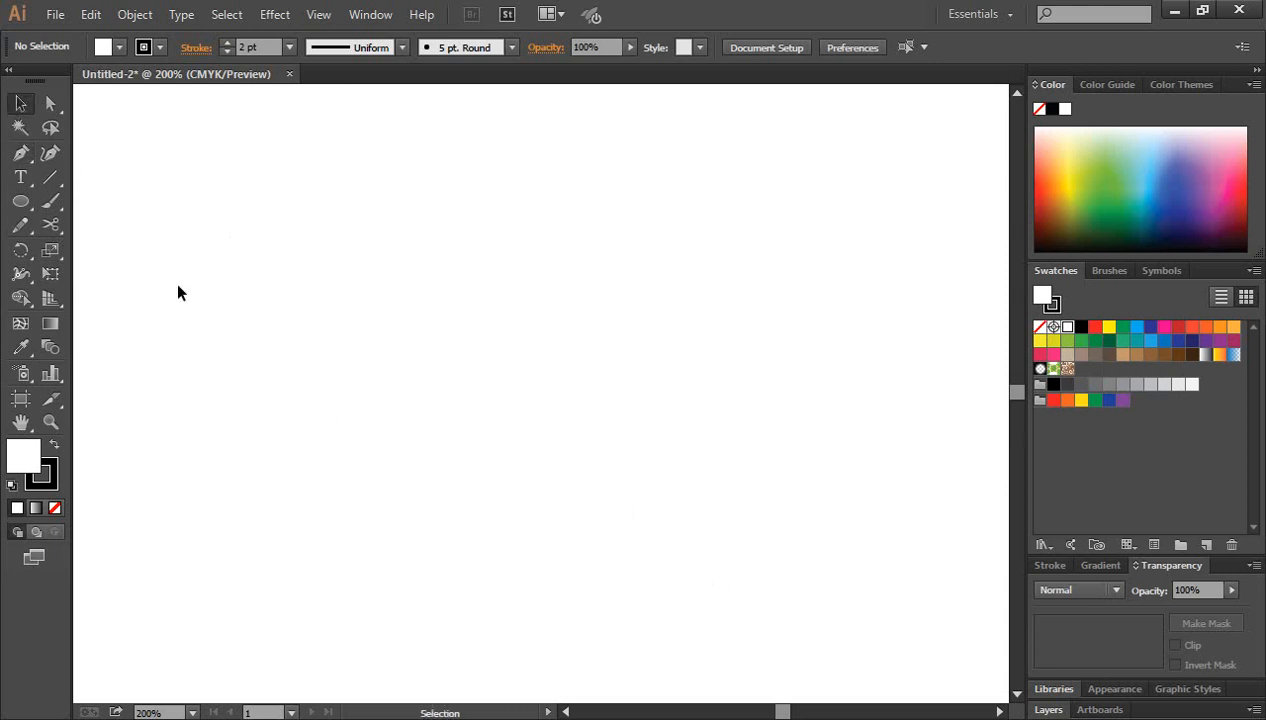
click(22, 204)
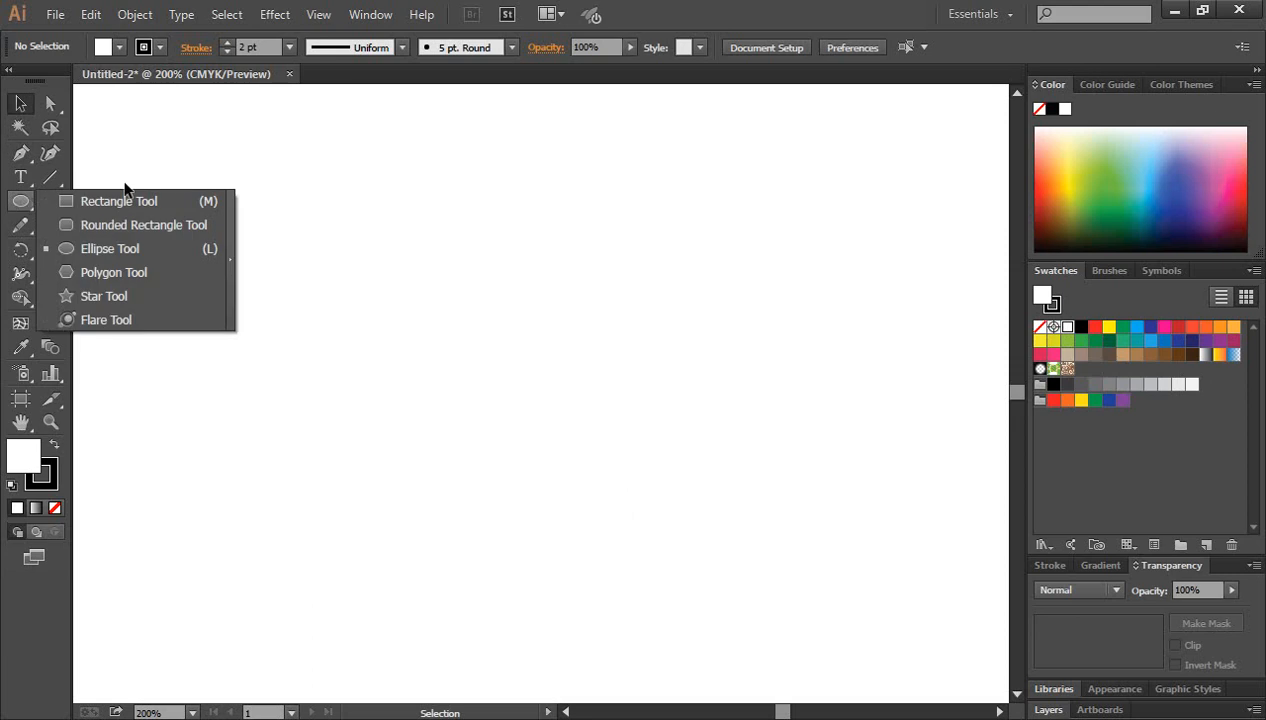
click(22, 205)
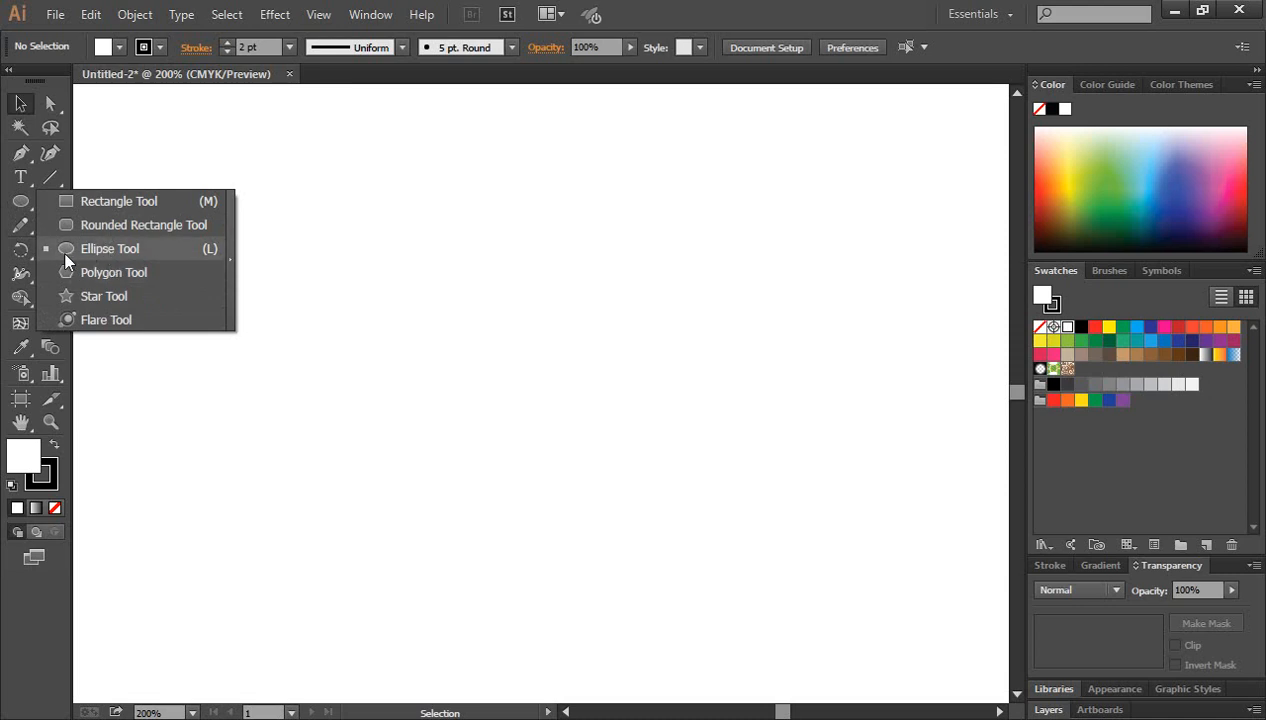
click(112, 249)
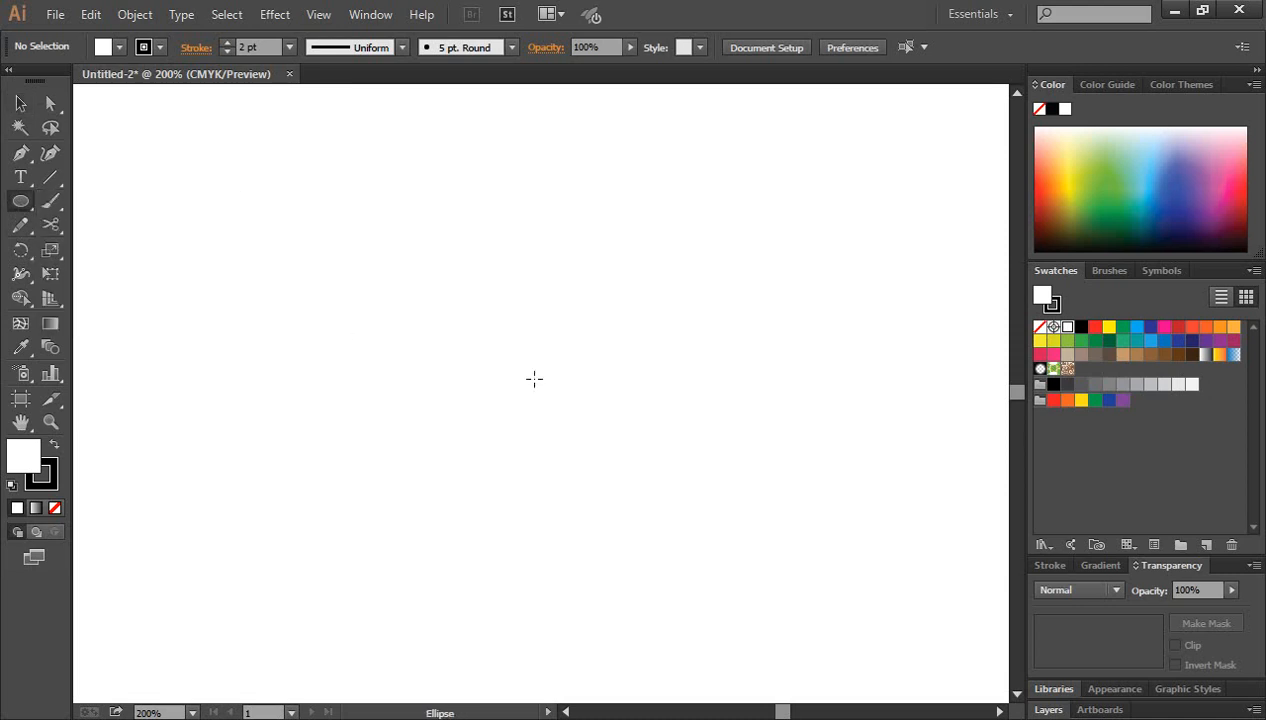
drag(534, 378, 582, 476)
click(20, 103)
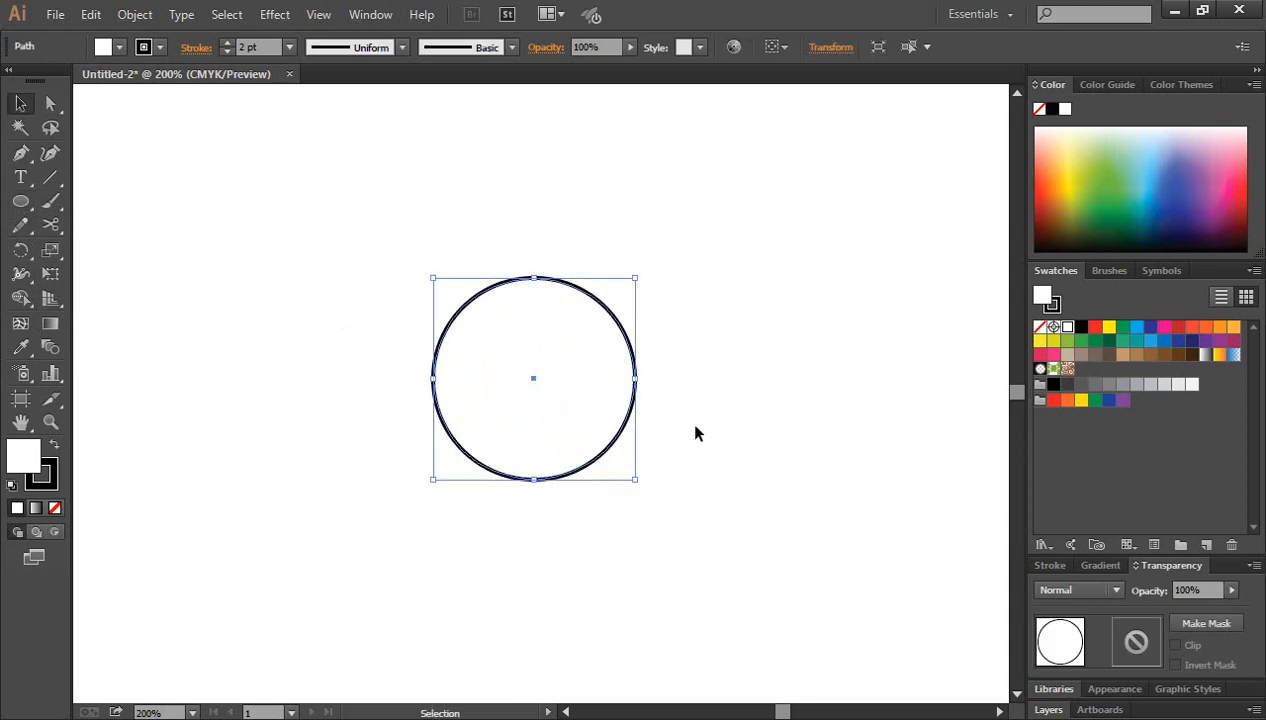
click(535, 382)
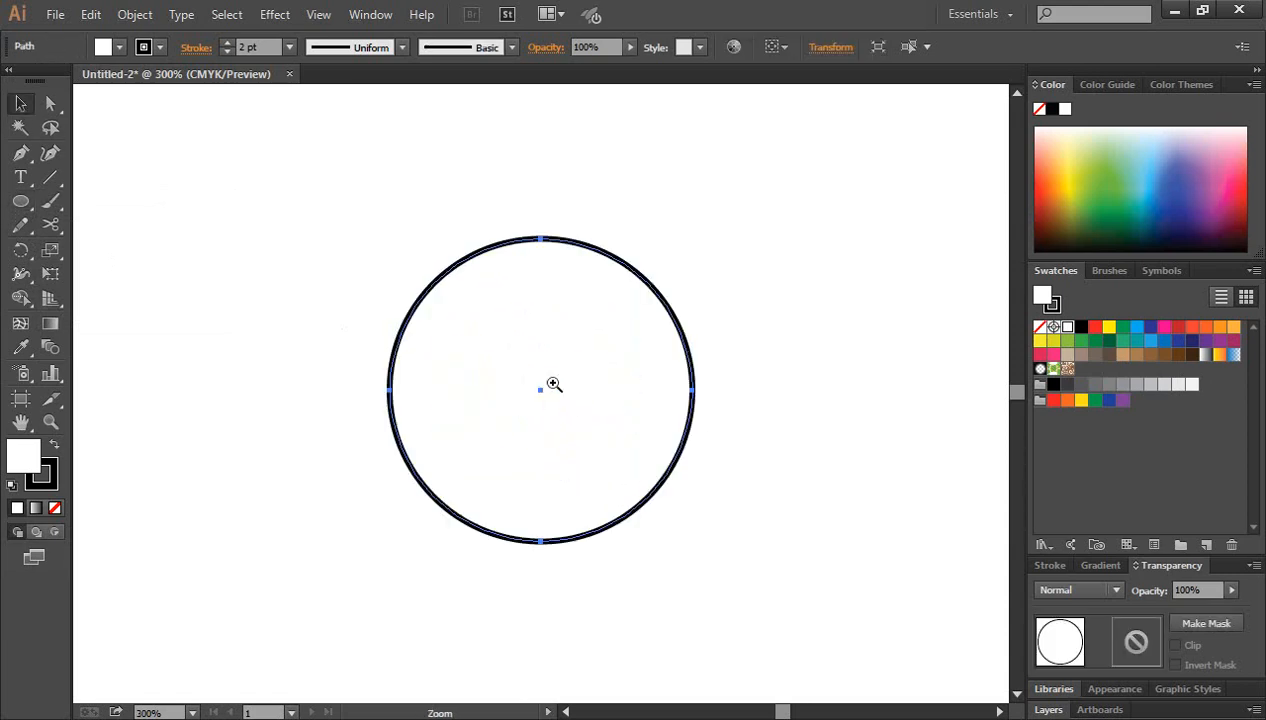
click(552, 388)
click(848, 387)
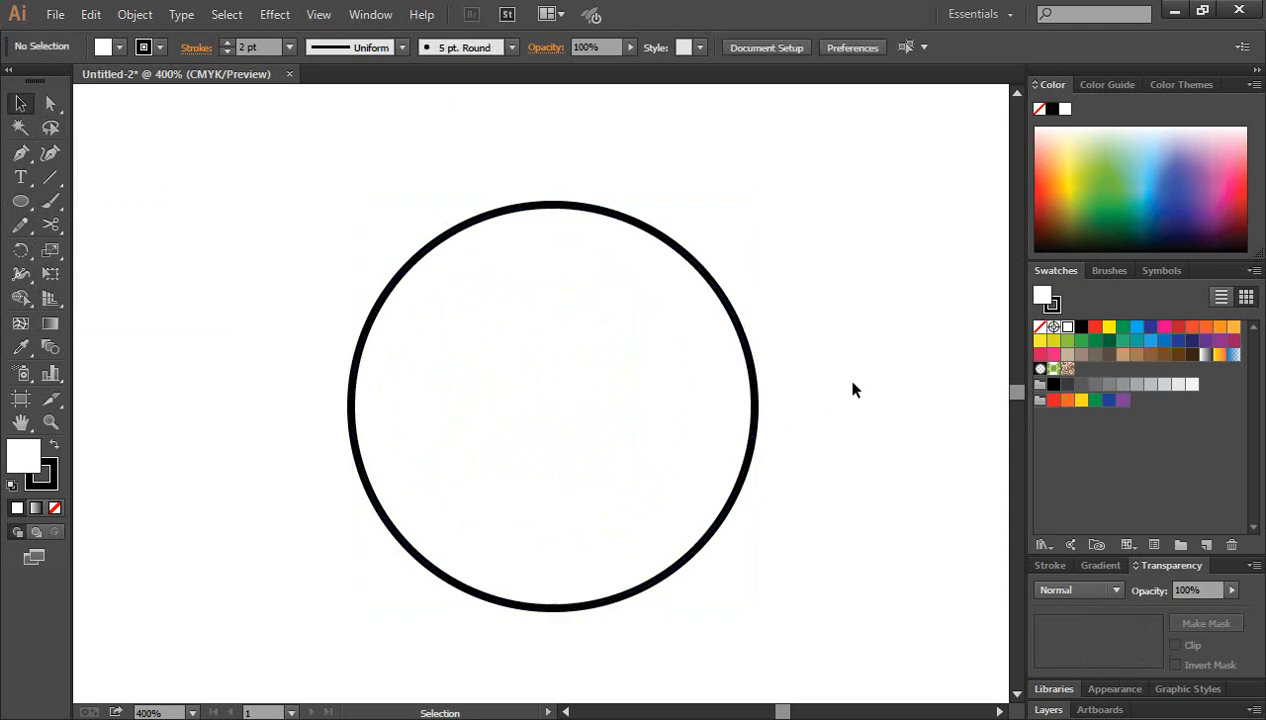
drag(657, 240, 656, 216)
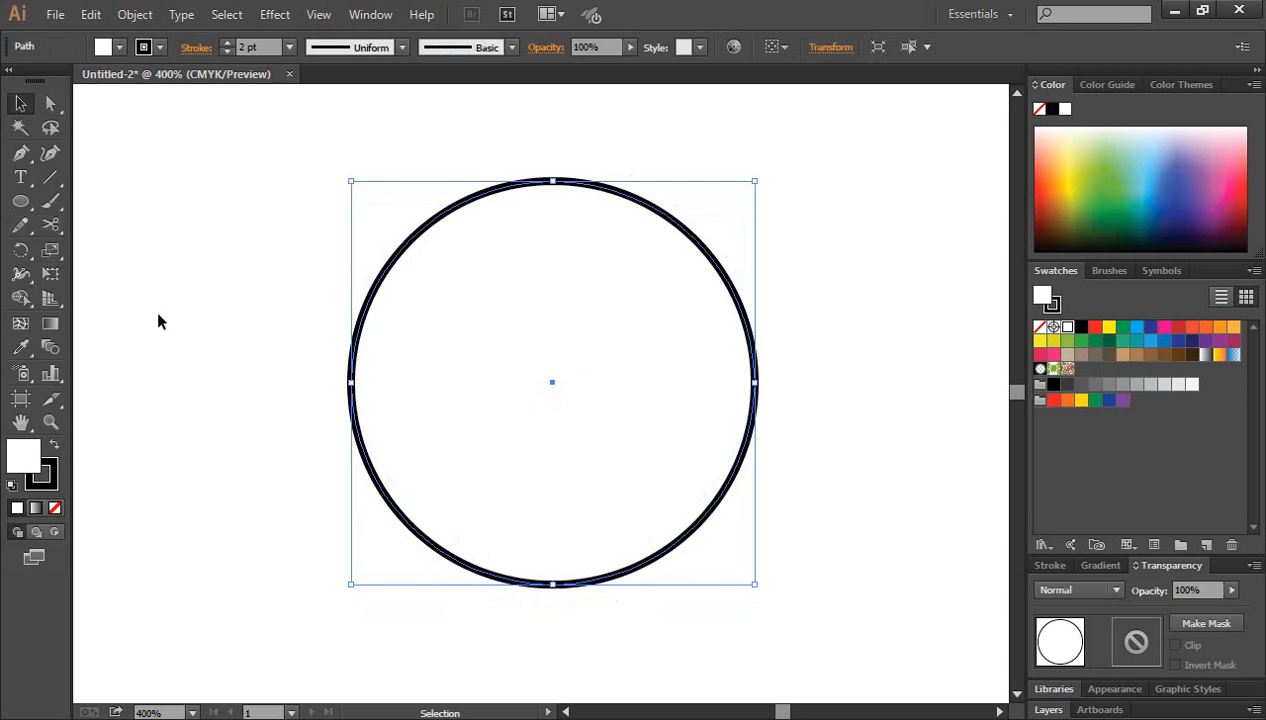
- Cut the circle's path with the Scissors tool at two nearby points on its upper-right arc
click(51, 226)
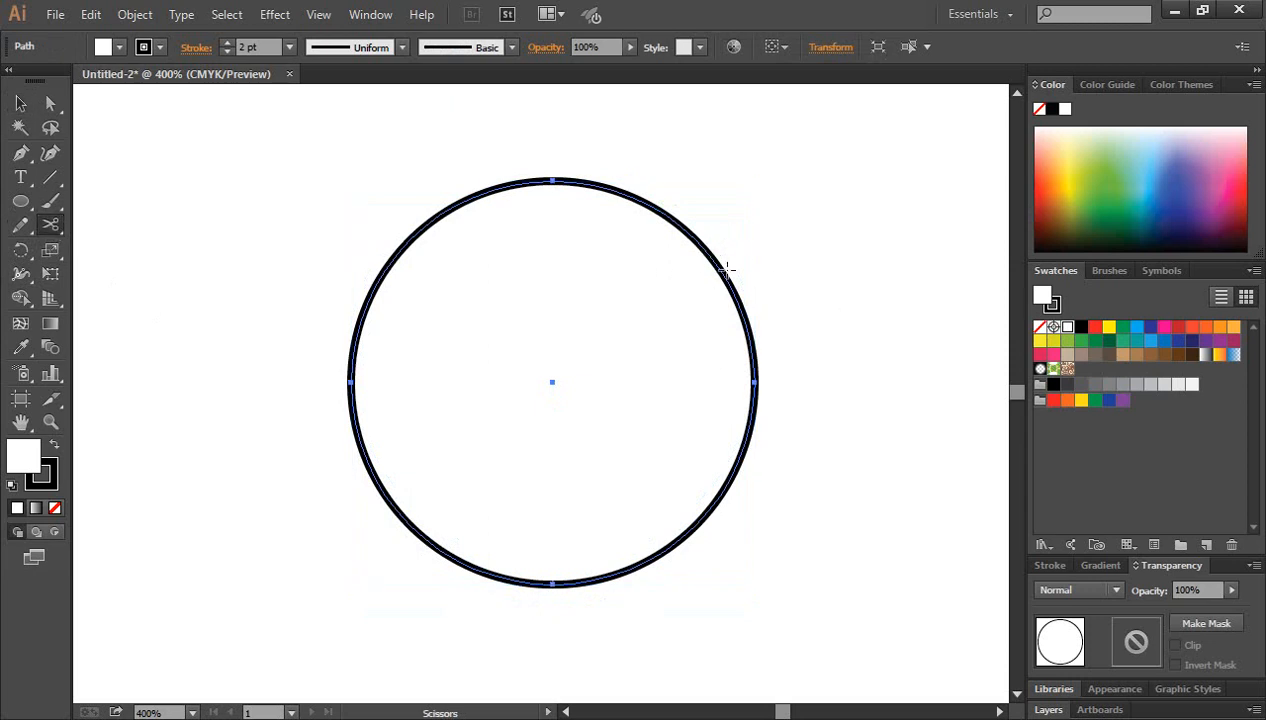
click(684, 260)
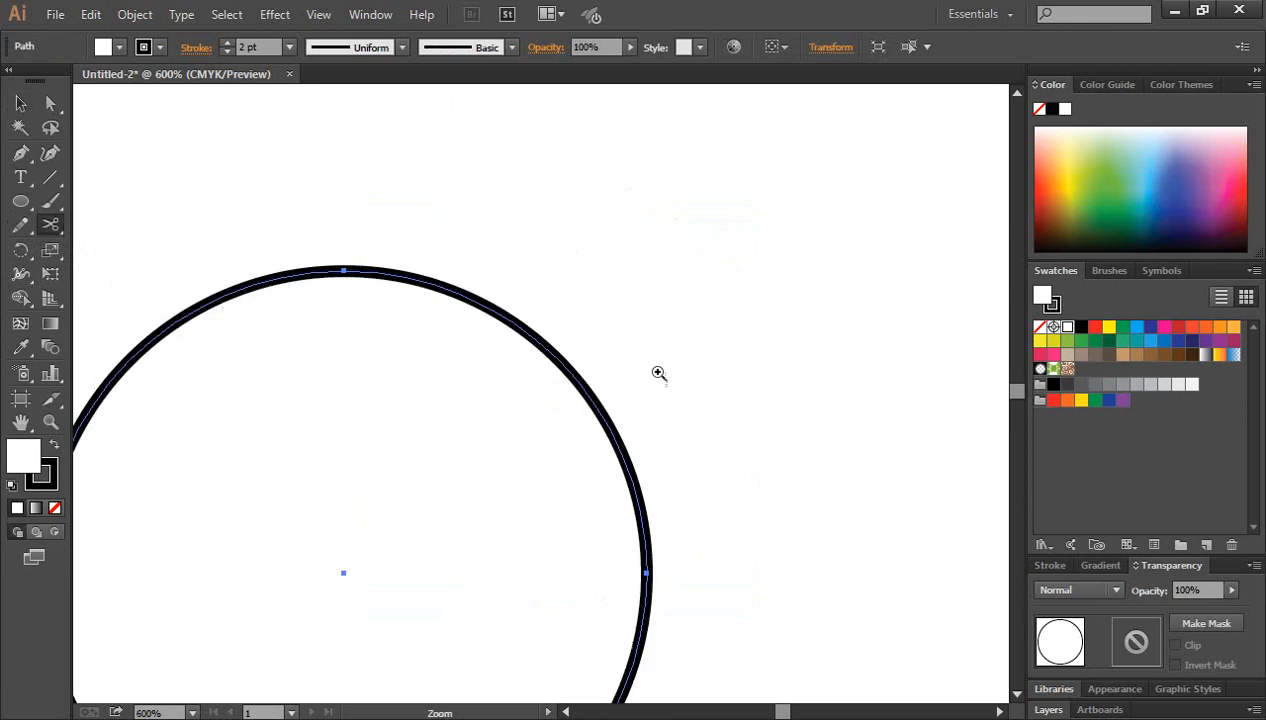
click(541, 370)
click(511, 381)
click(511, 381)
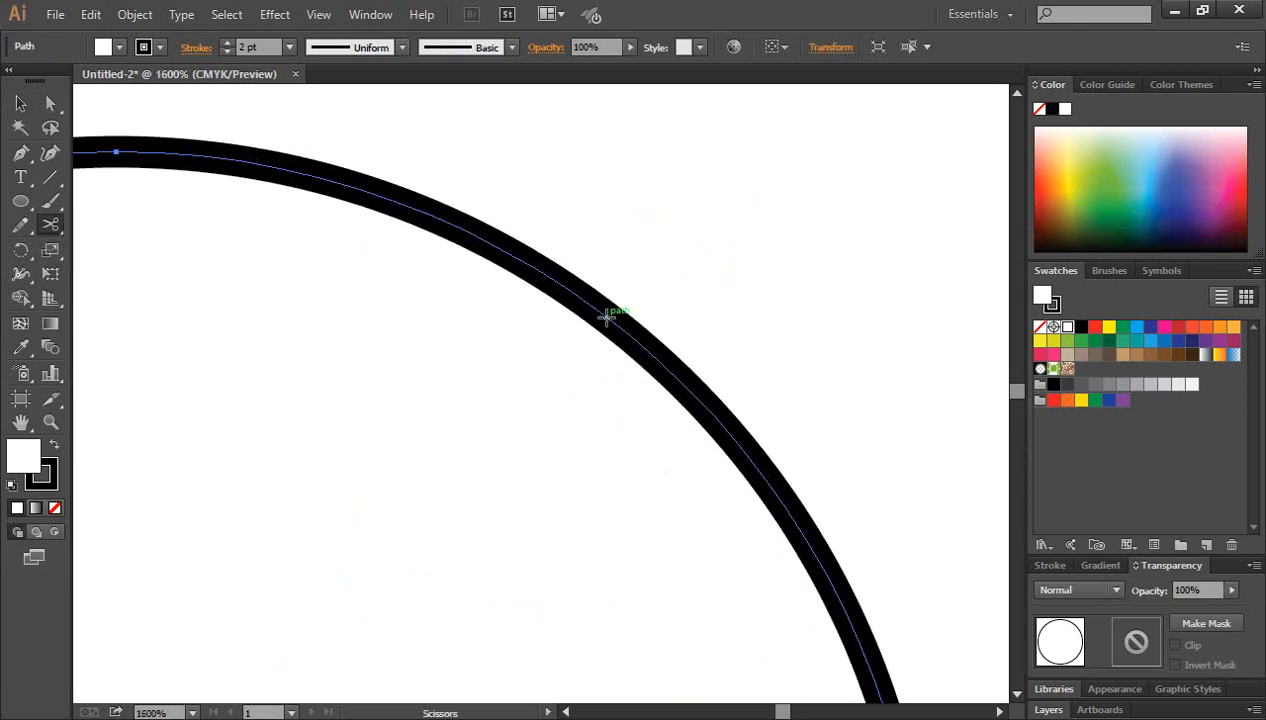
click(526, 263)
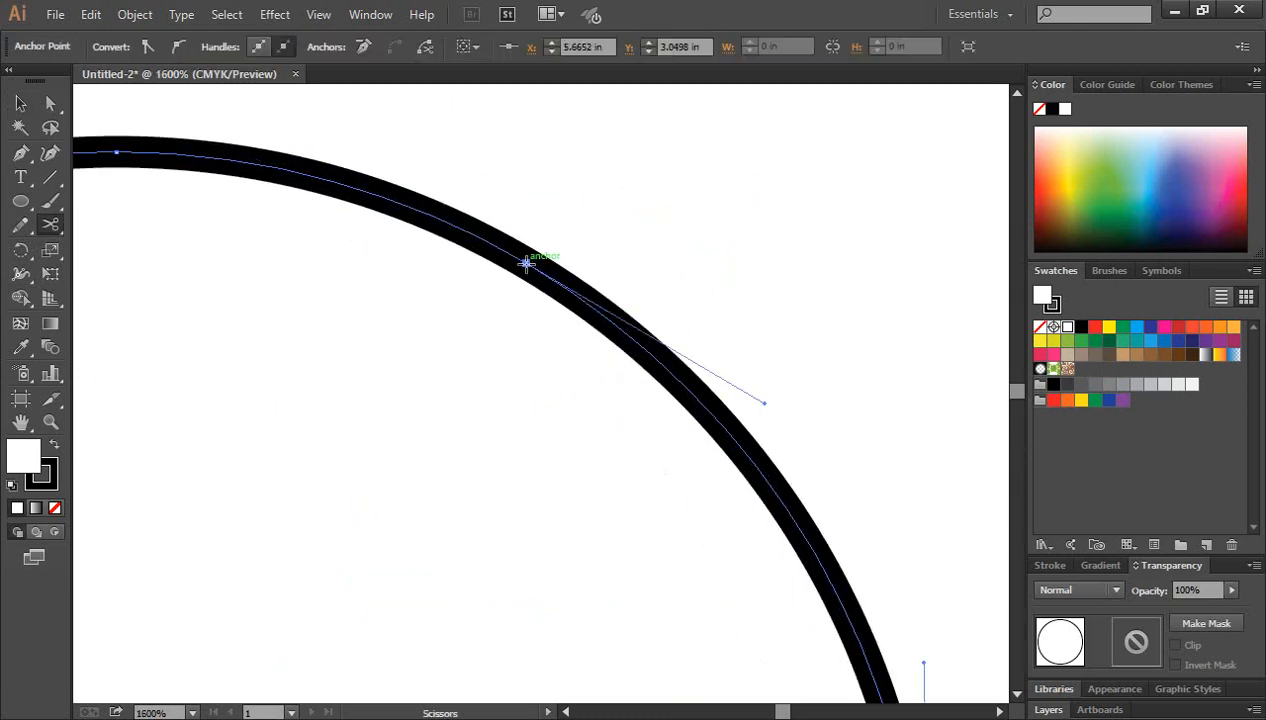
click(613, 320)
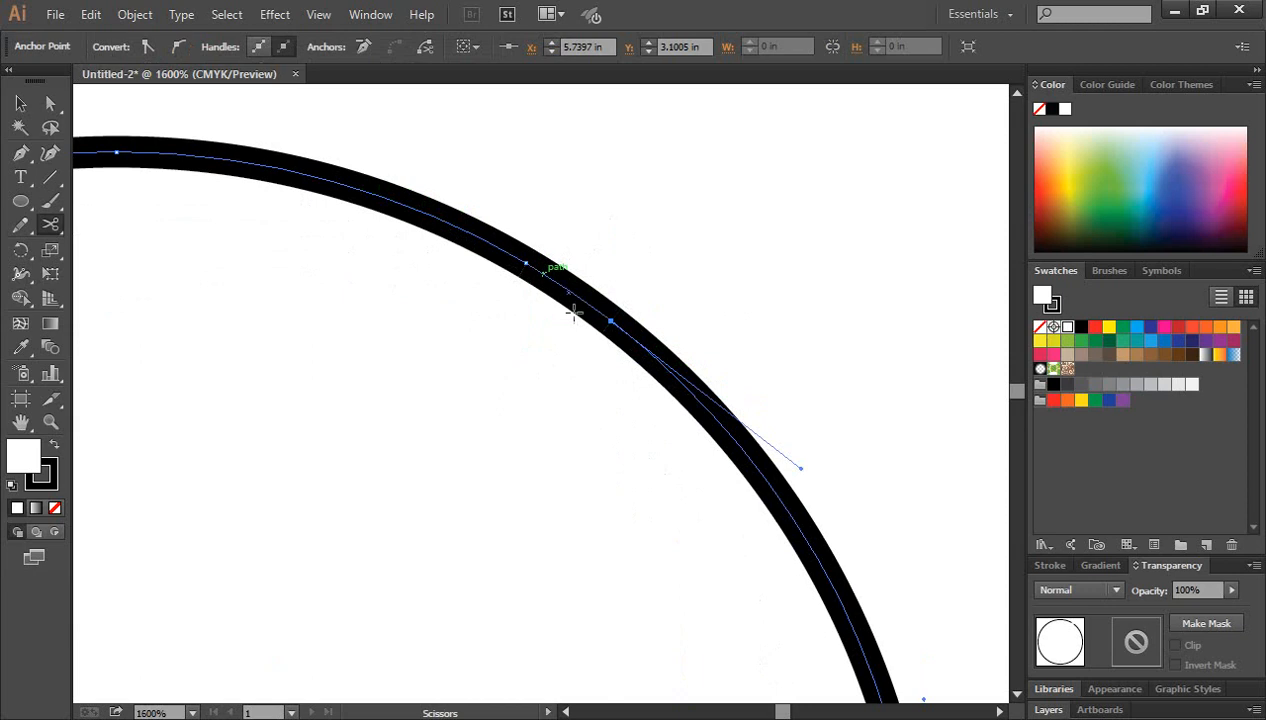
- Delete the short segment between the two cuts on the upper-right arc
click(20, 103)
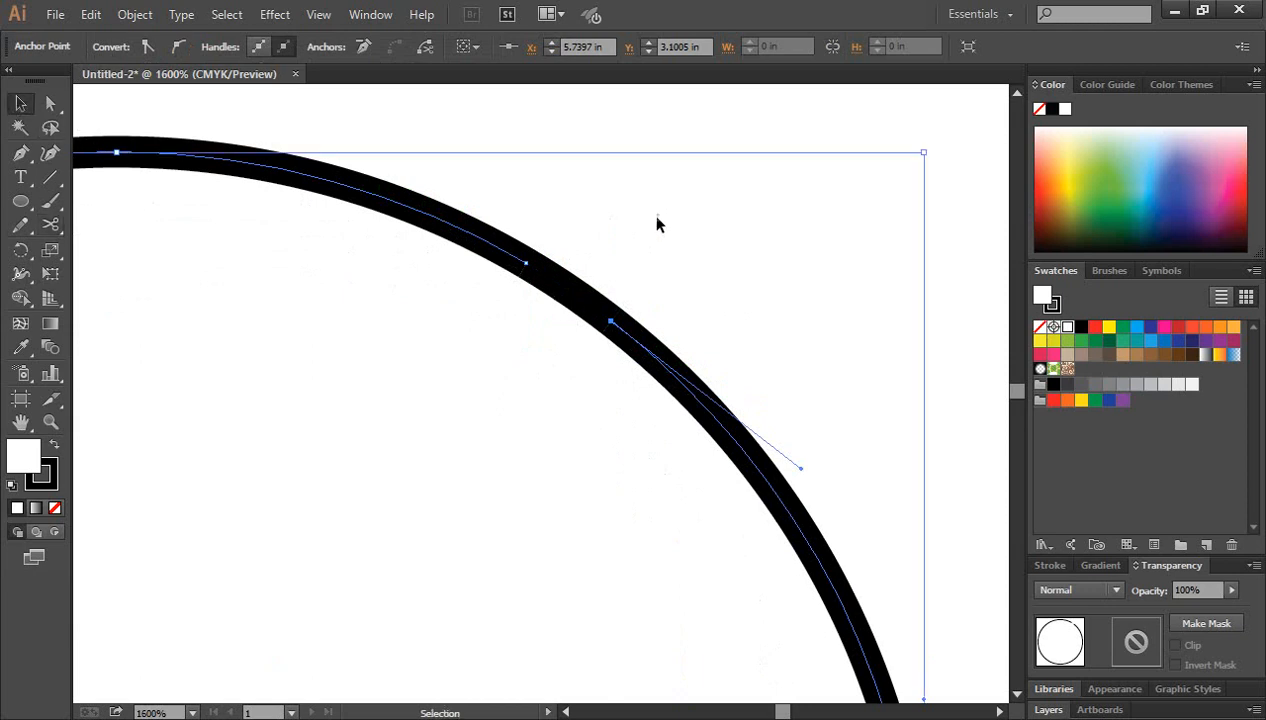
click(584, 119)
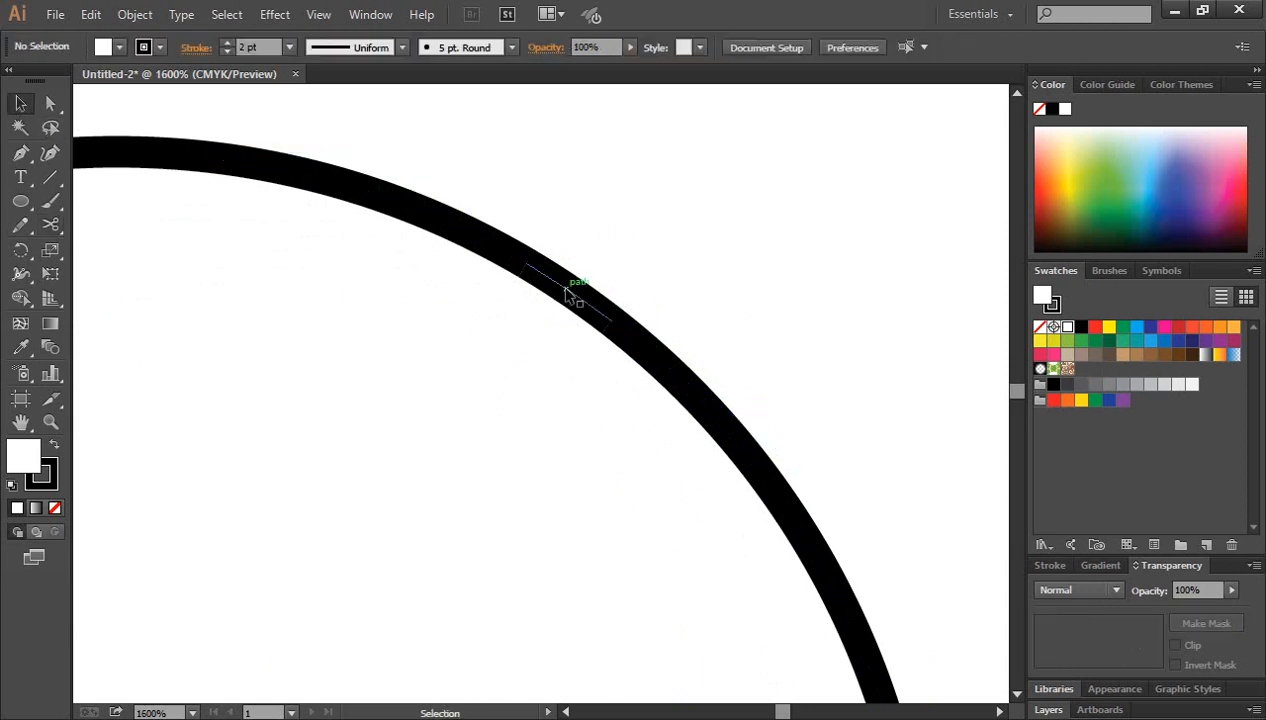
click(570, 293)
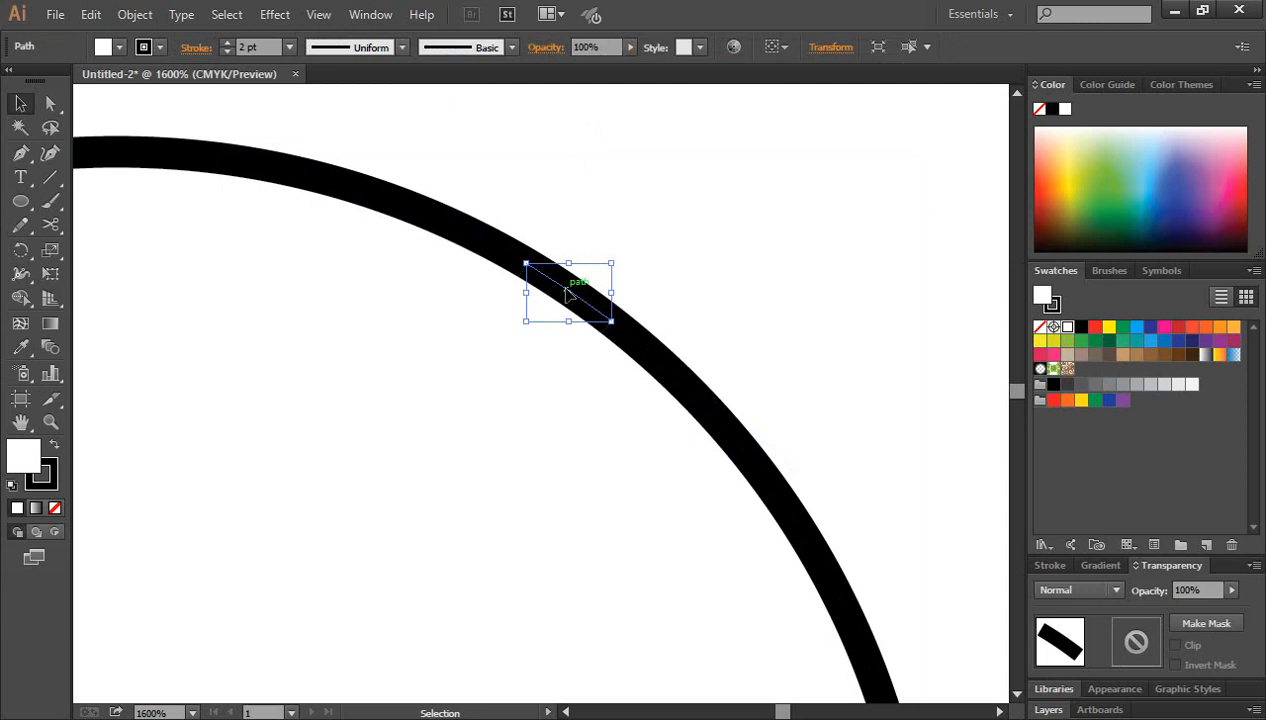
key(Delete)
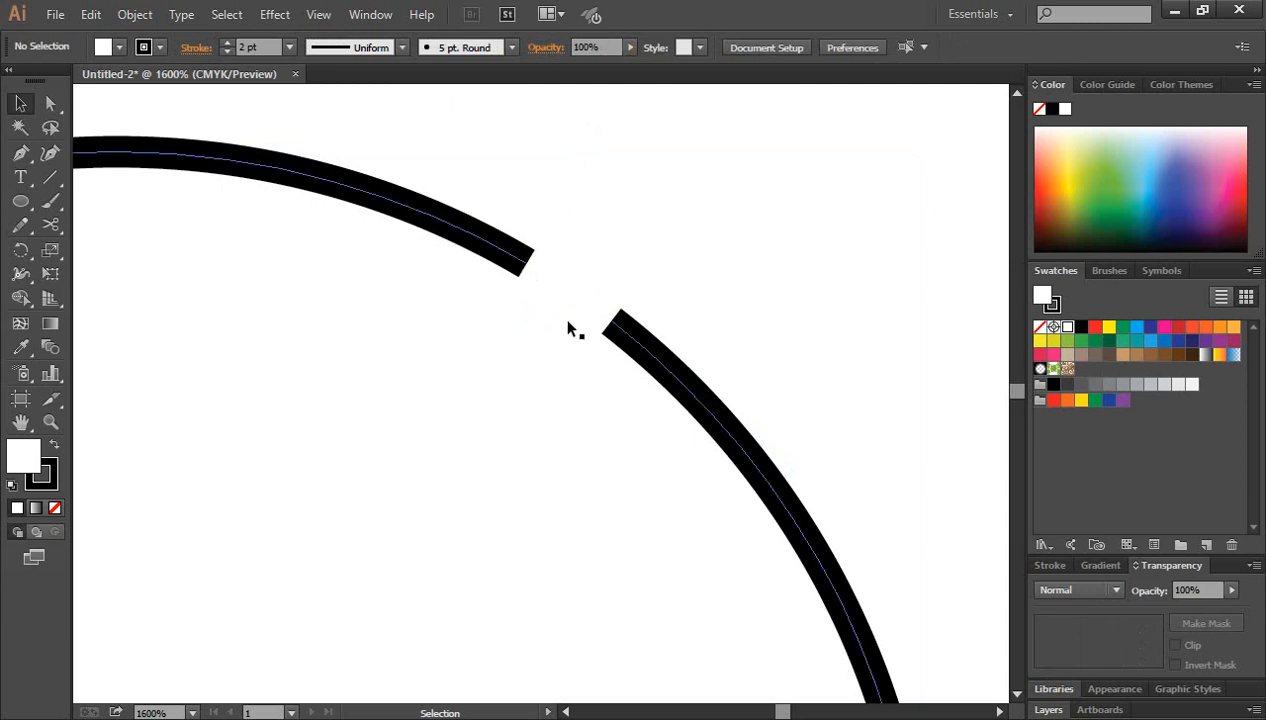
- Cut the path with the Scissors tool at two more points on the arc, a little below the first gap
click(50, 225)
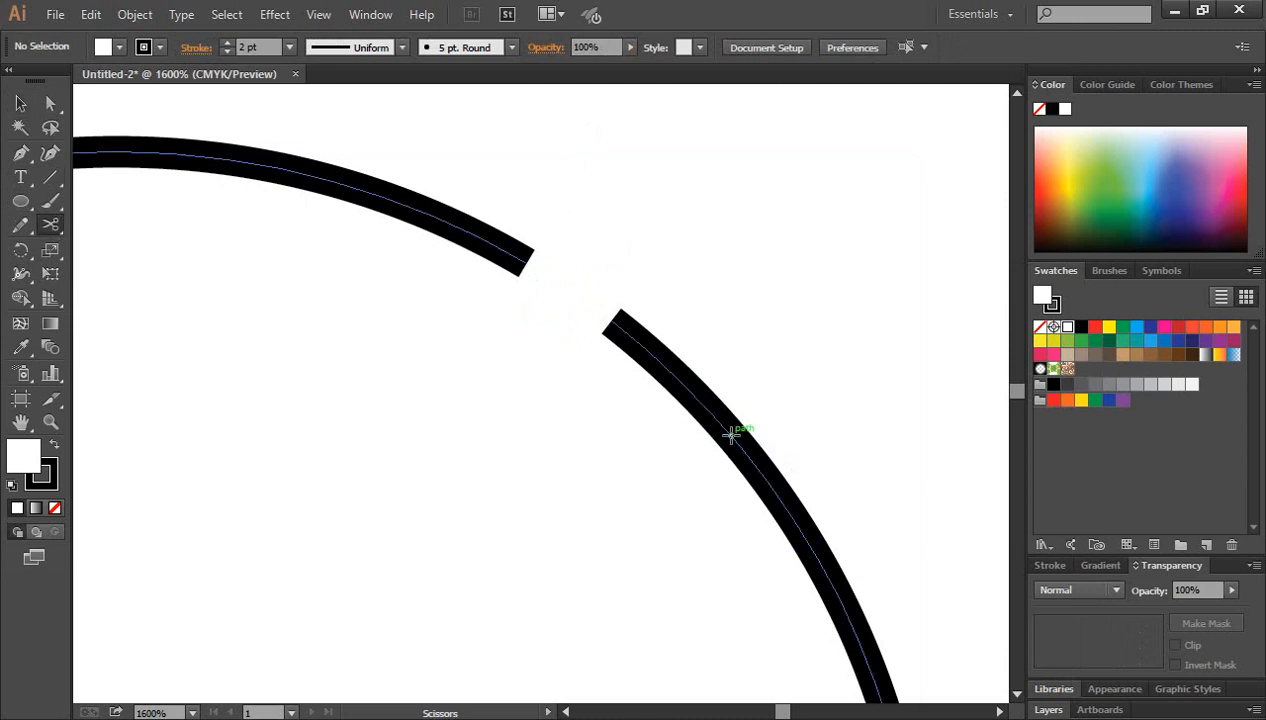
click(731, 435)
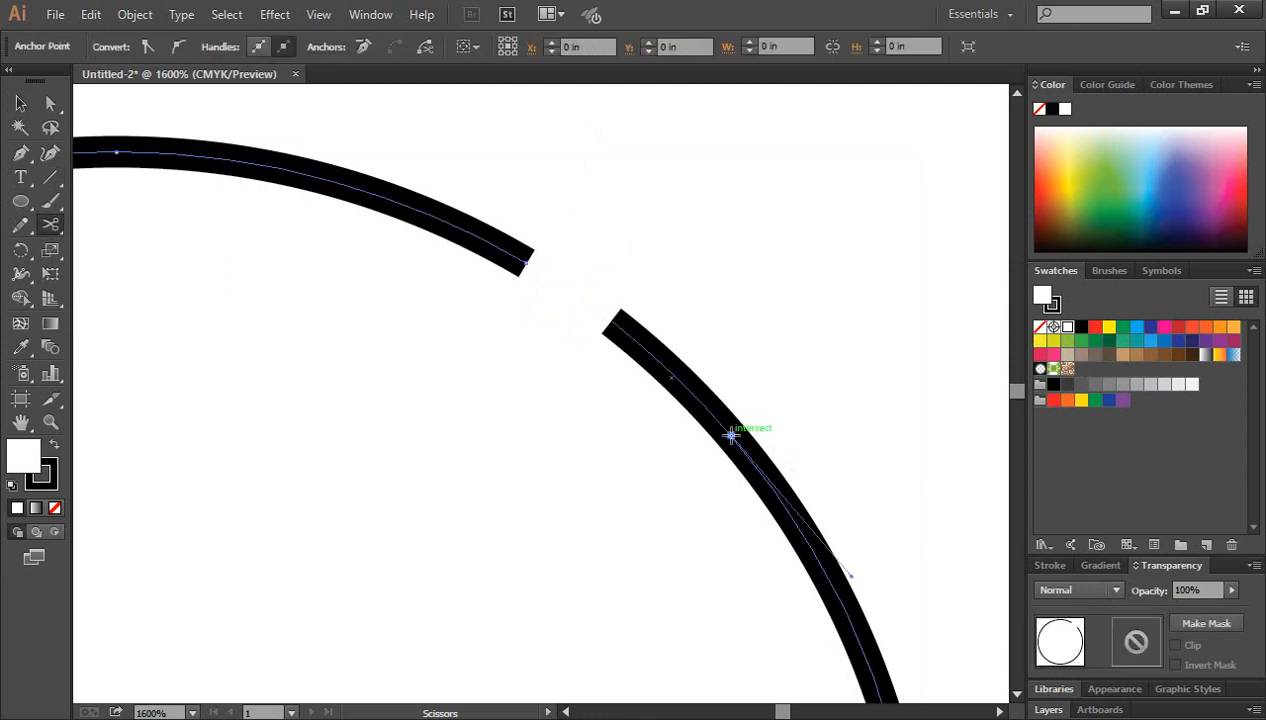
click(768, 481)
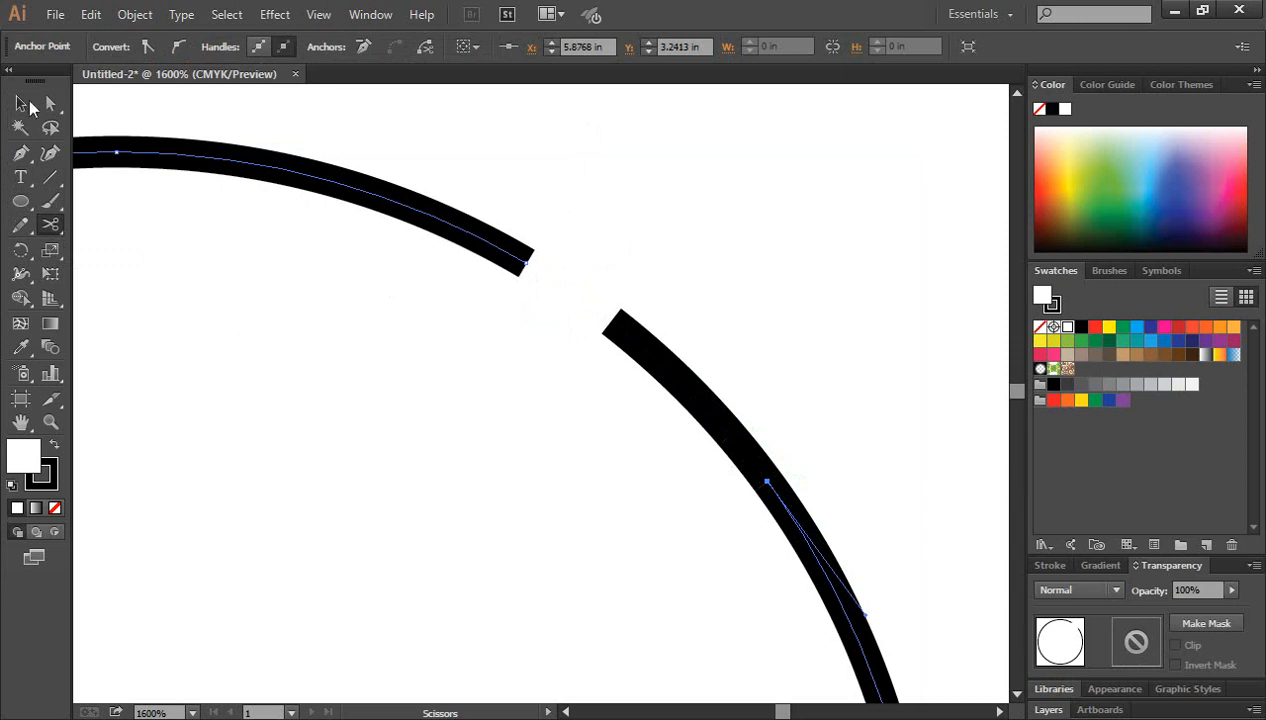
- Delete the small segment between the two new cuts, keeping the piece next to the first gap
click(23, 104)
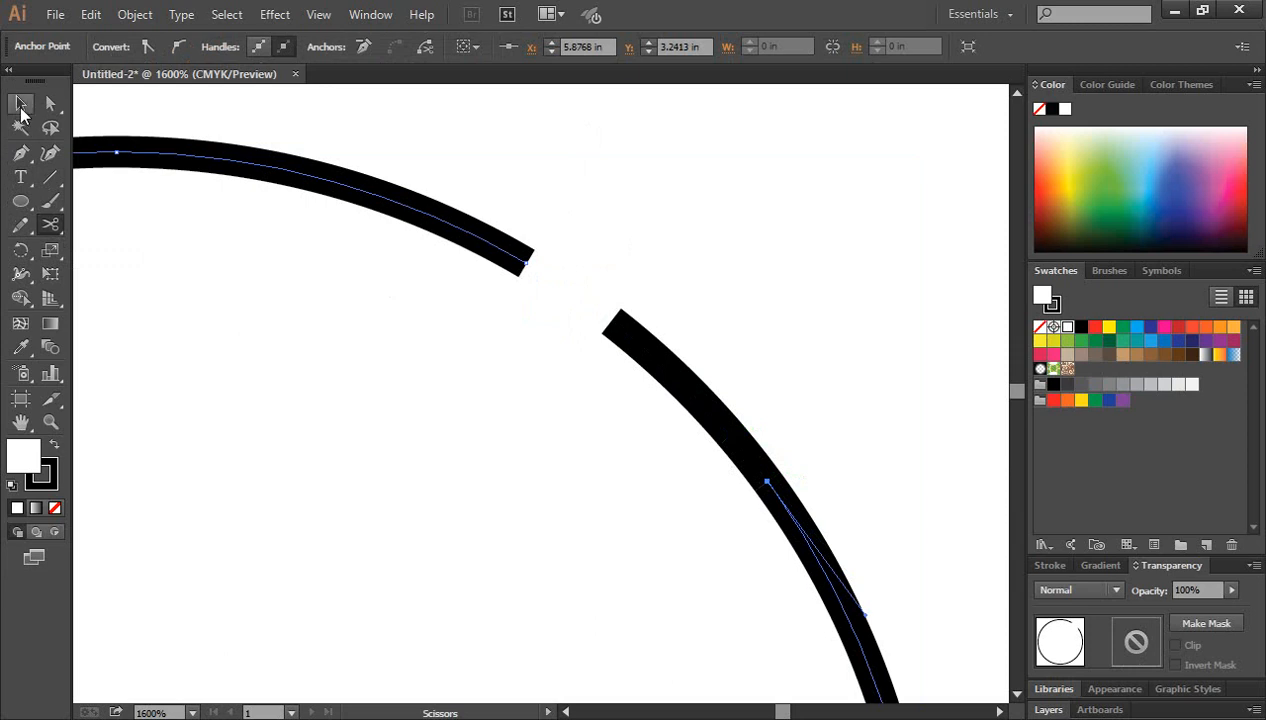
click(697, 124)
click(727, 430)
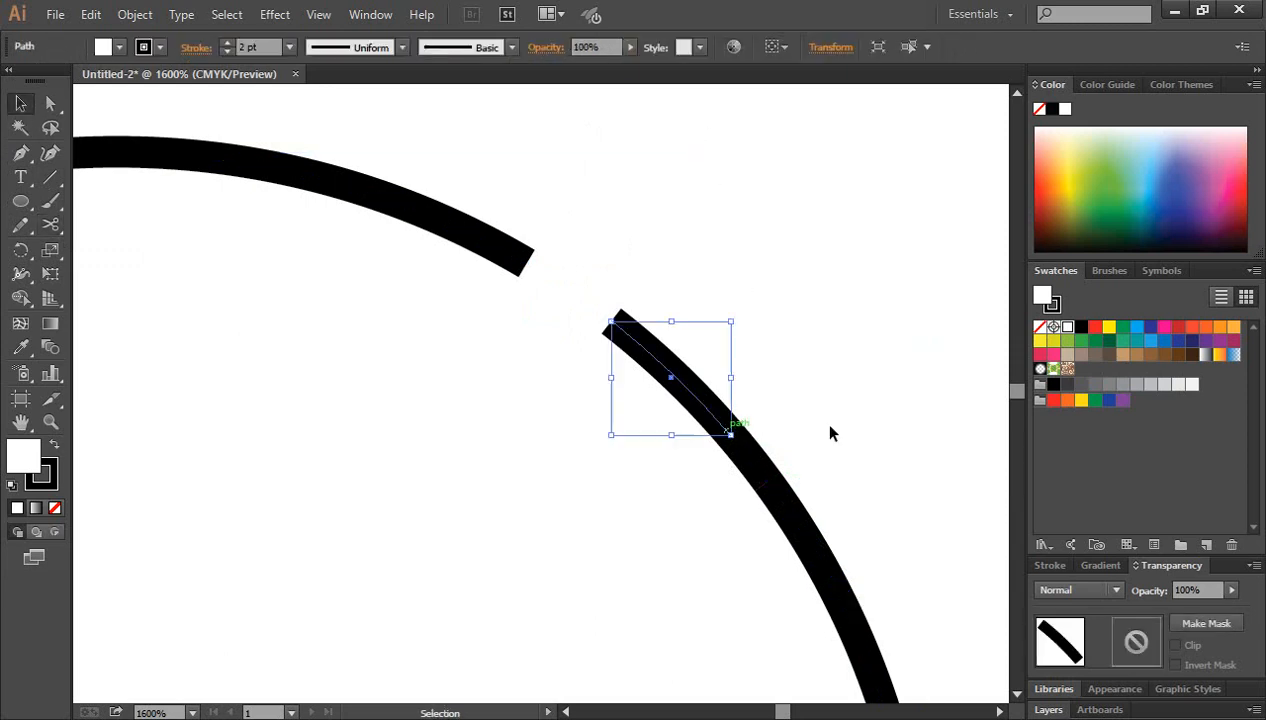
click(750, 461)
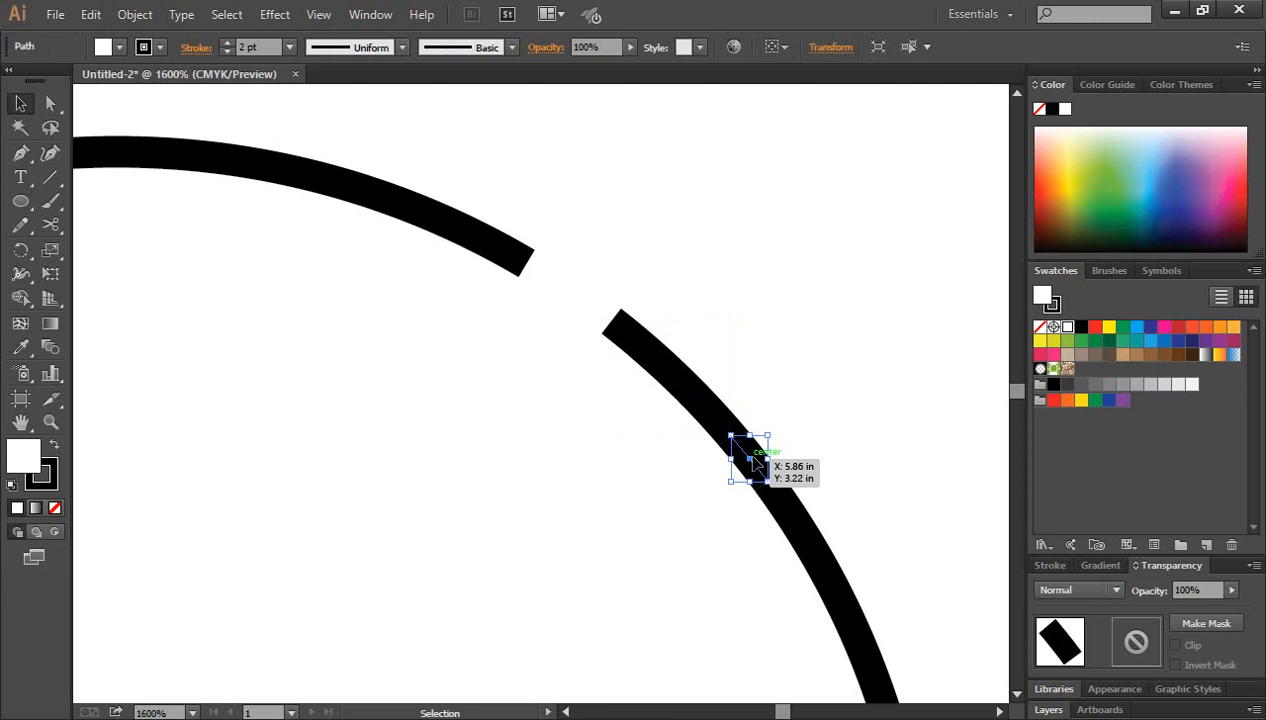
key(Delete)
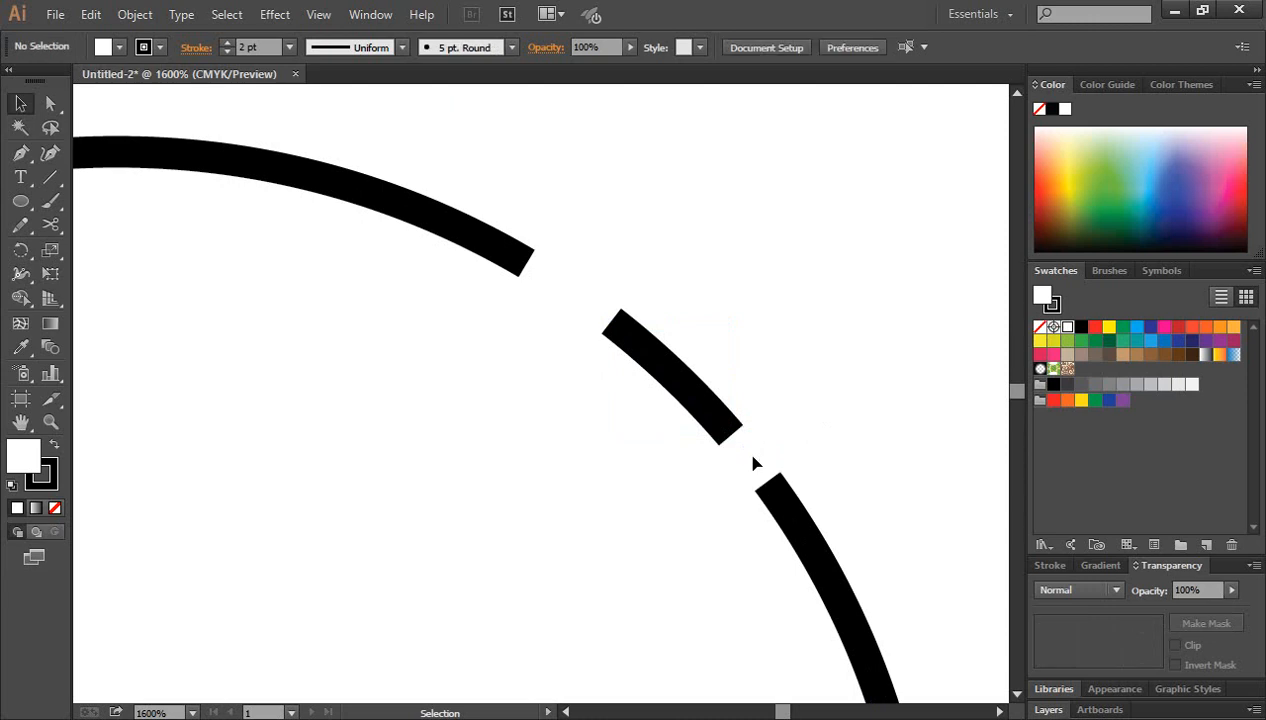
- Examine the whole circle with its two gaps on the upper-right arc
key(ctrl+minus)
key(ctrl+minus)
key(ctrl+minus)
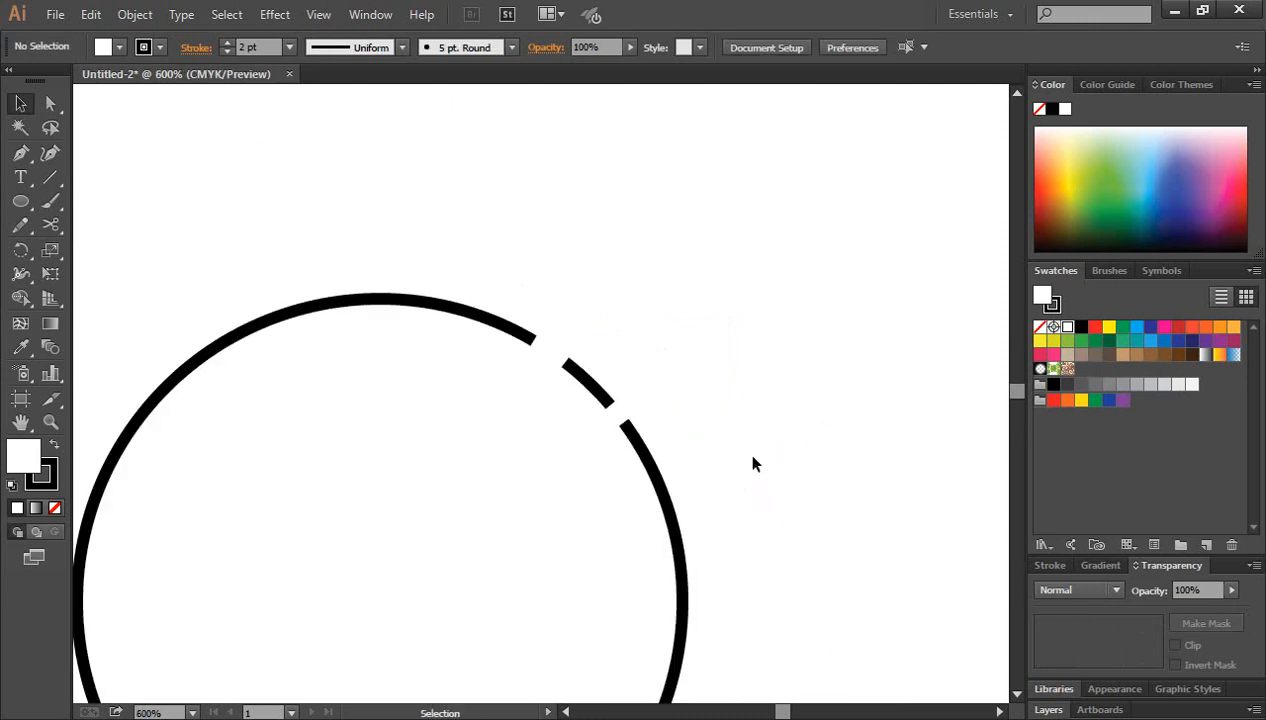
drag(514, 511, 608, 452)
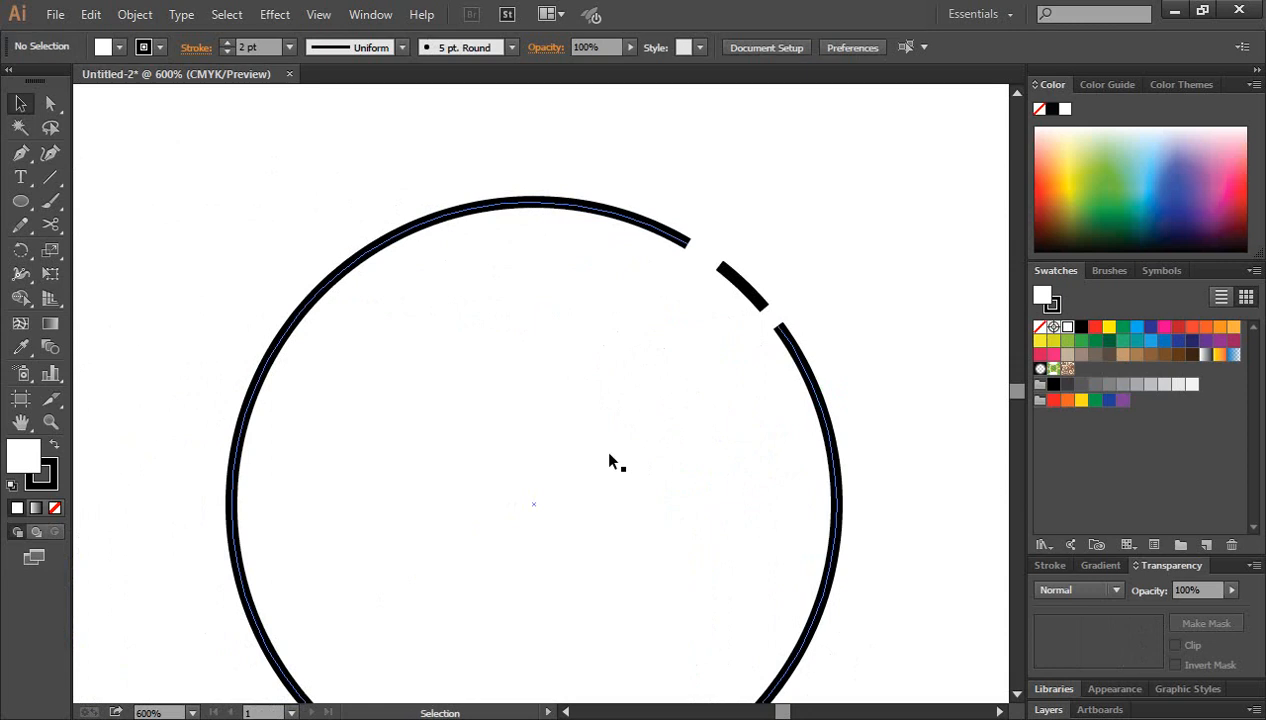
key(ctrl+minus)
key(ctrl+plus)
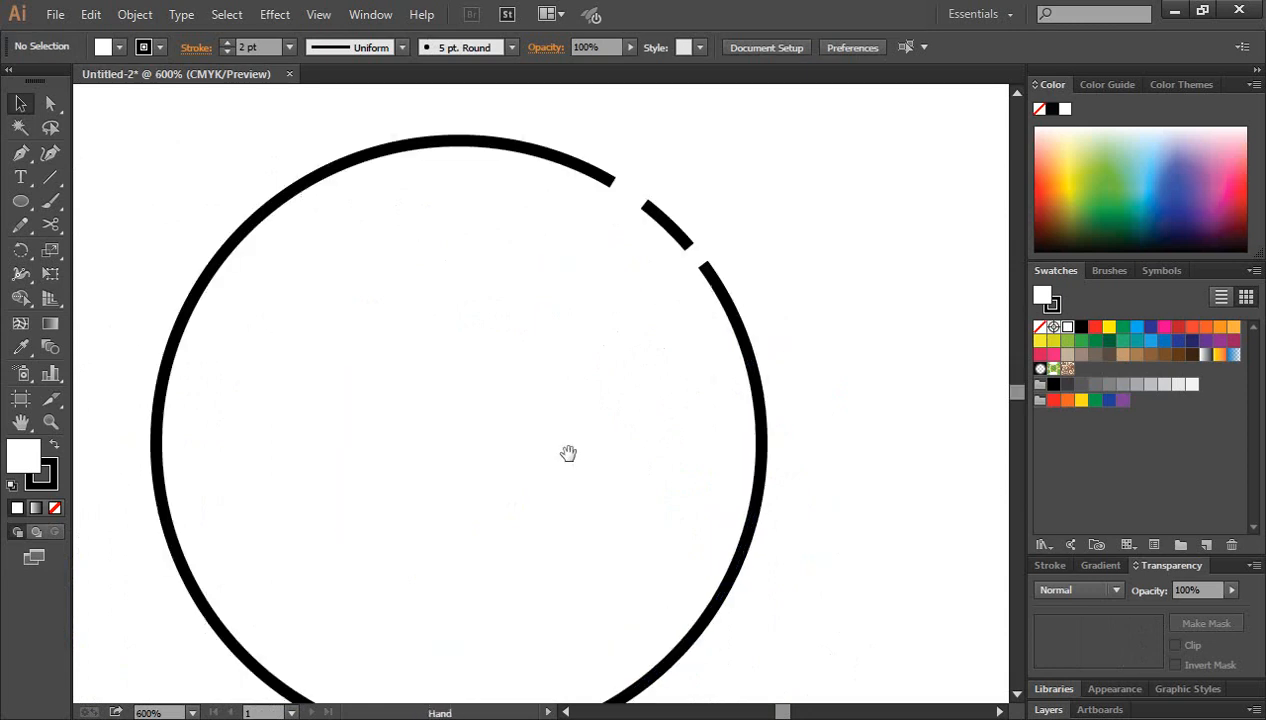
drag(568, 452, 647, 438)
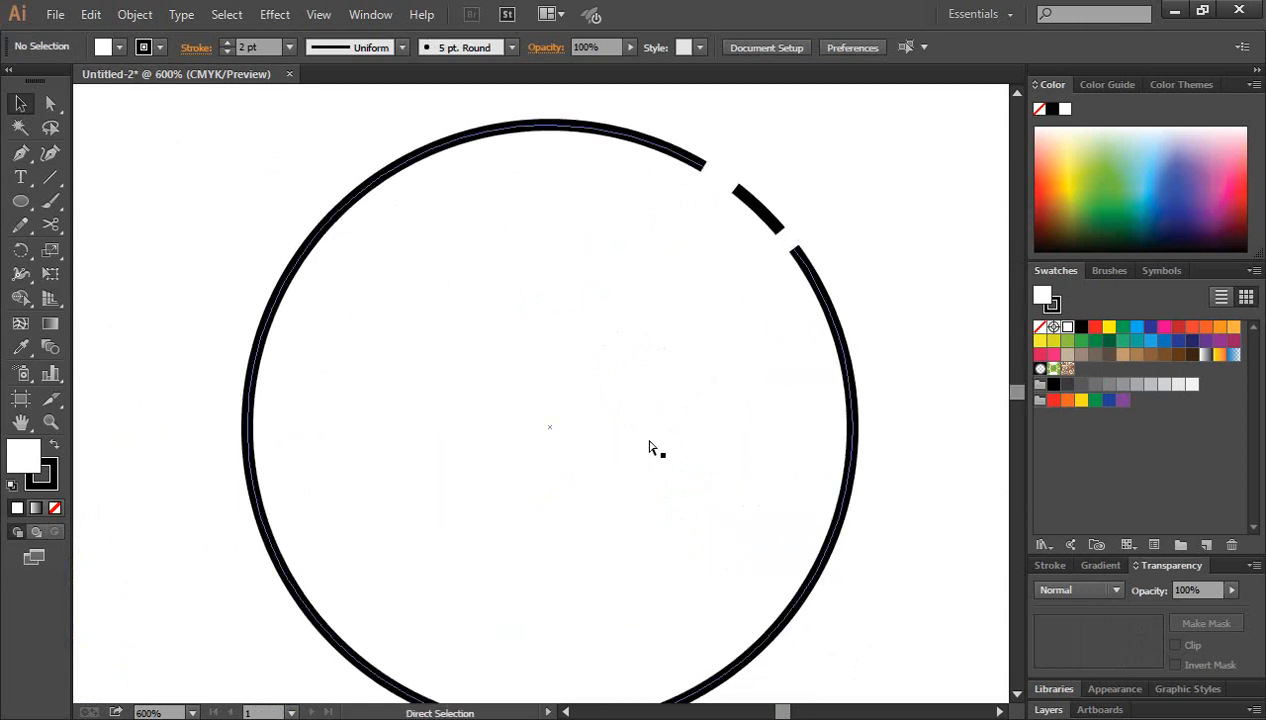
key(ctrl+minus)
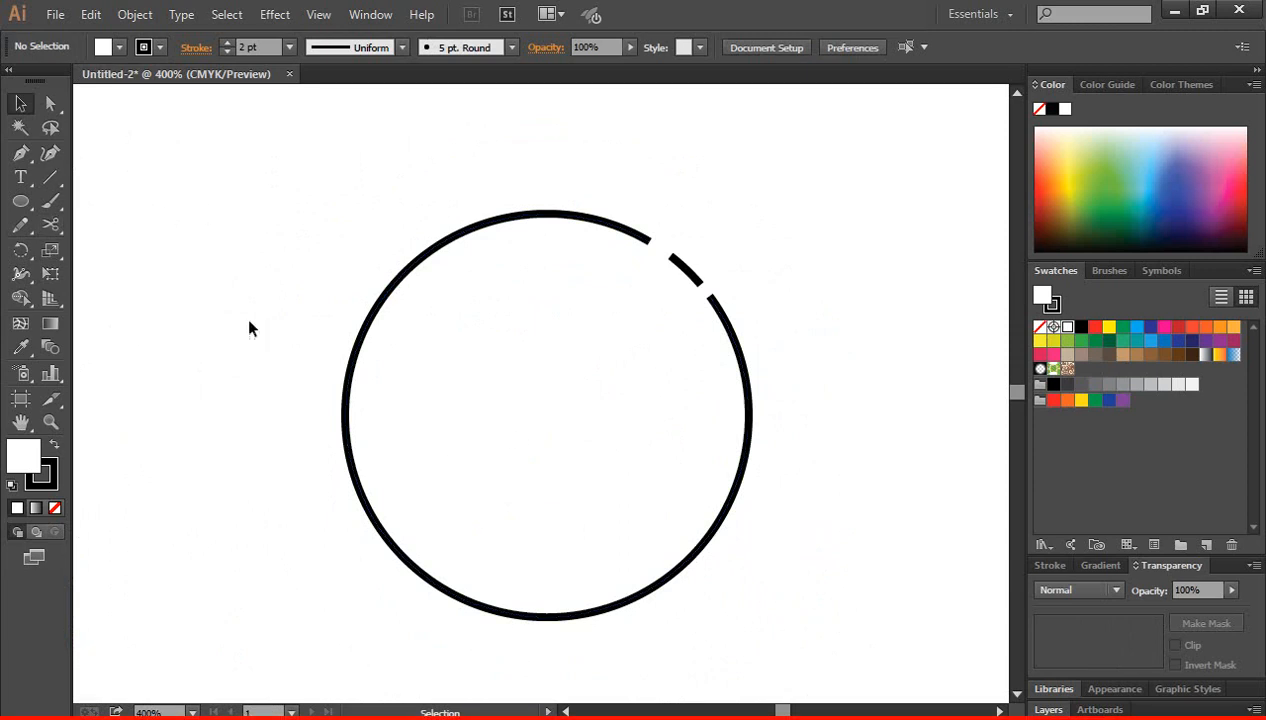
- Delete the anchor point at the bottom of the circle using Direct Selection
click(52, 226)
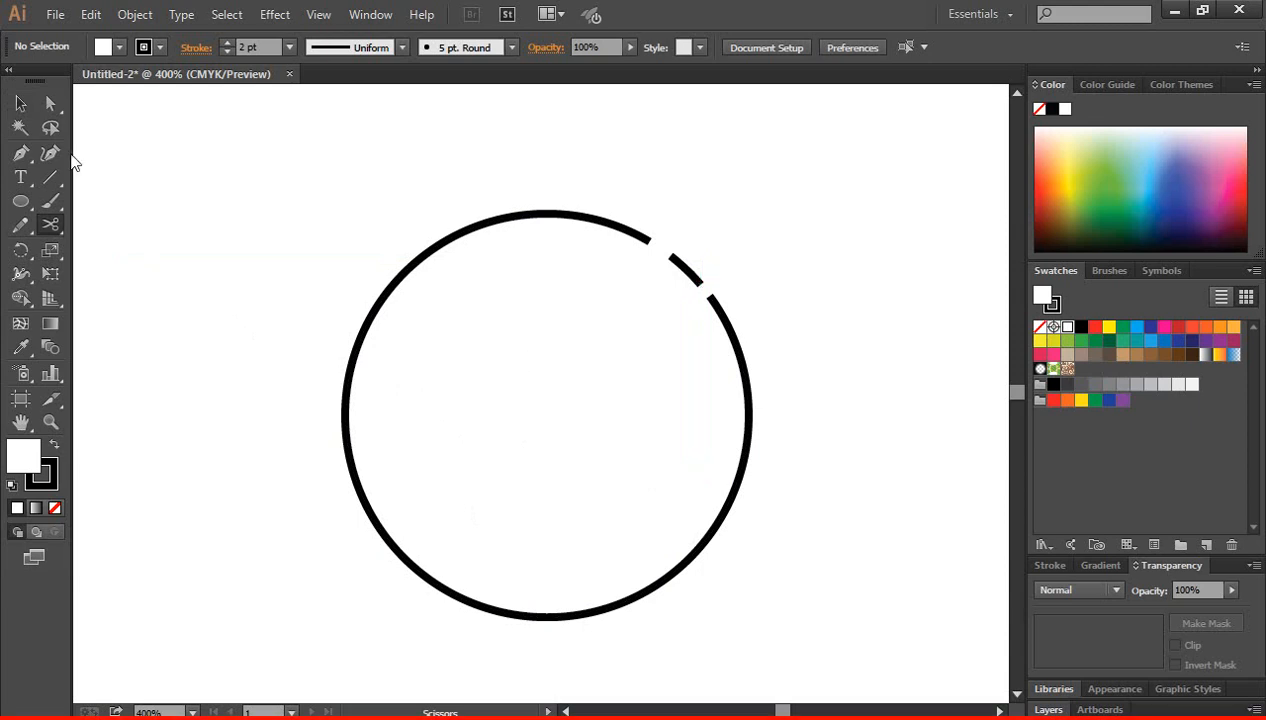
click(52, 107)
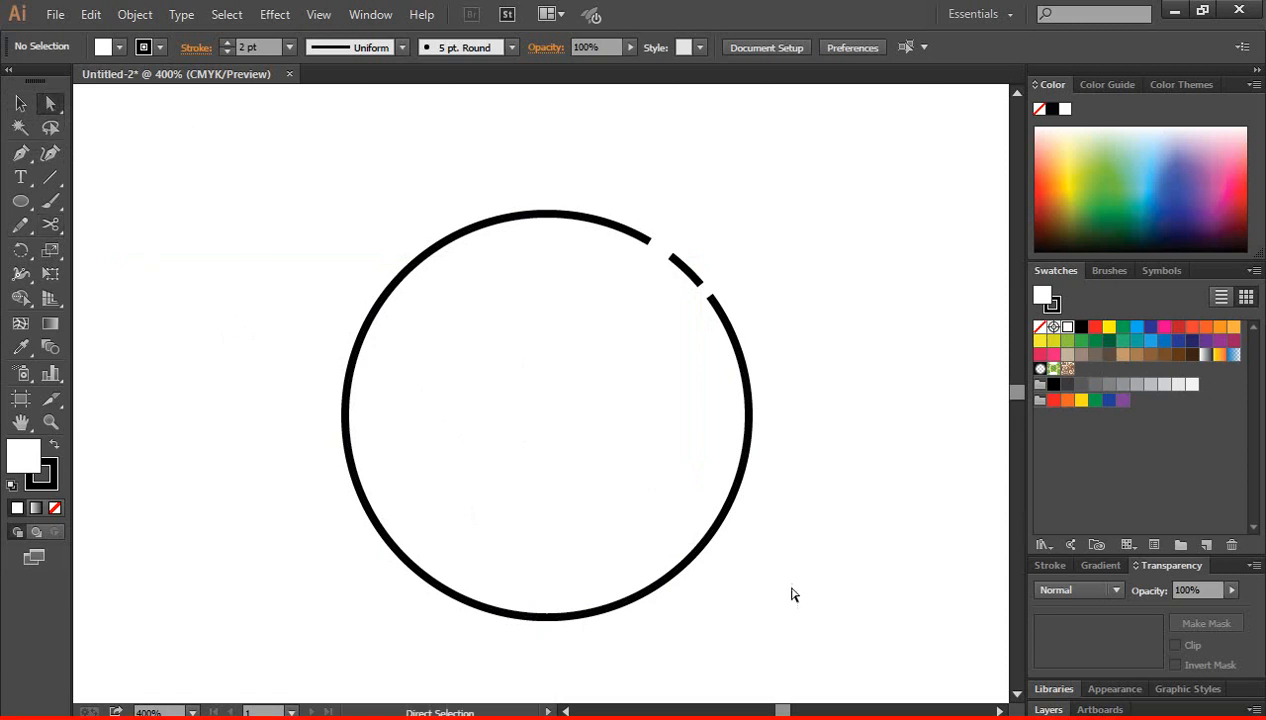
scroll(650, 640, down, 1)
drag(638, 624, 526, 530)
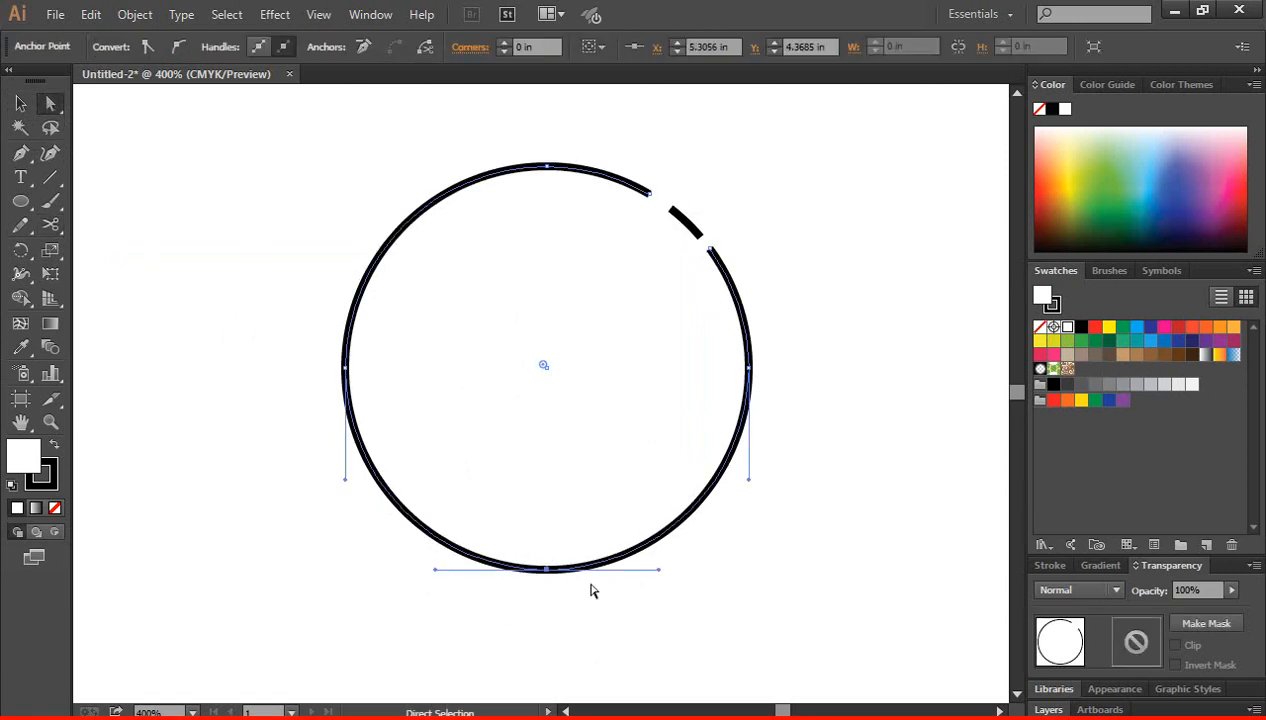
key(Delete)
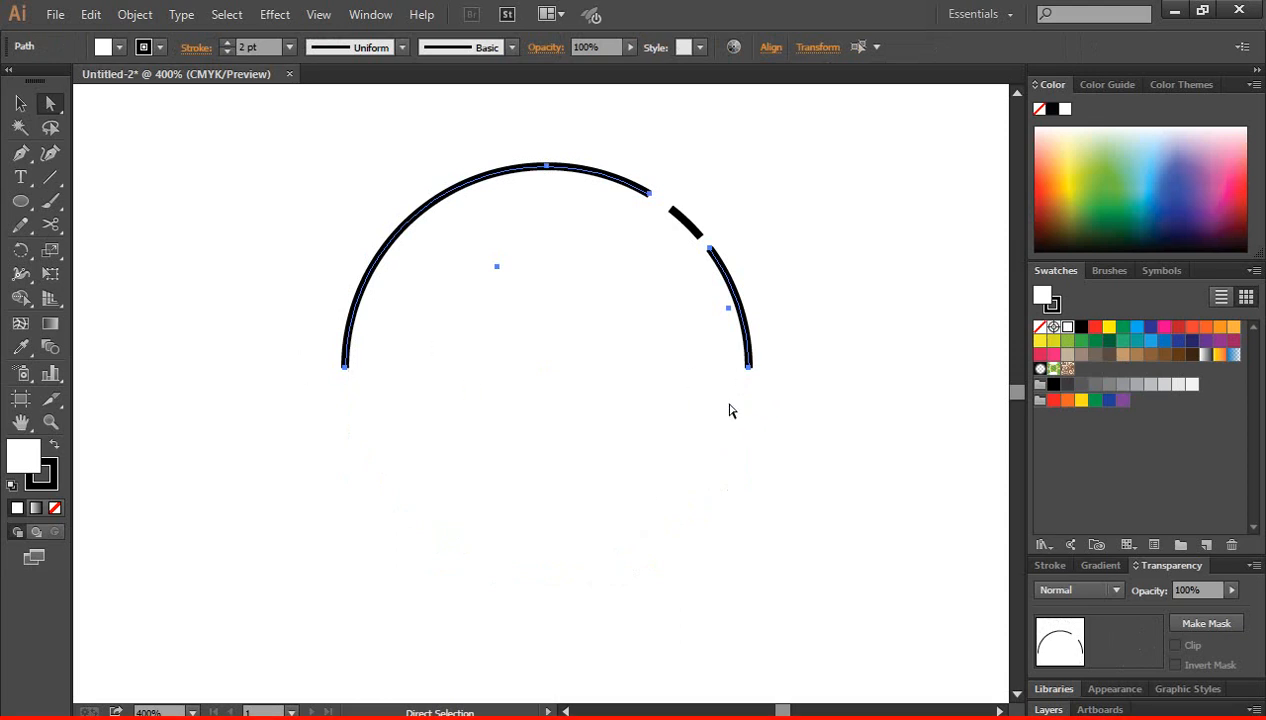
- Undo the deletion of the circle's bottom anchor point and return to the Scissors tool
key(ctrl+z)
key(ctrl+z)
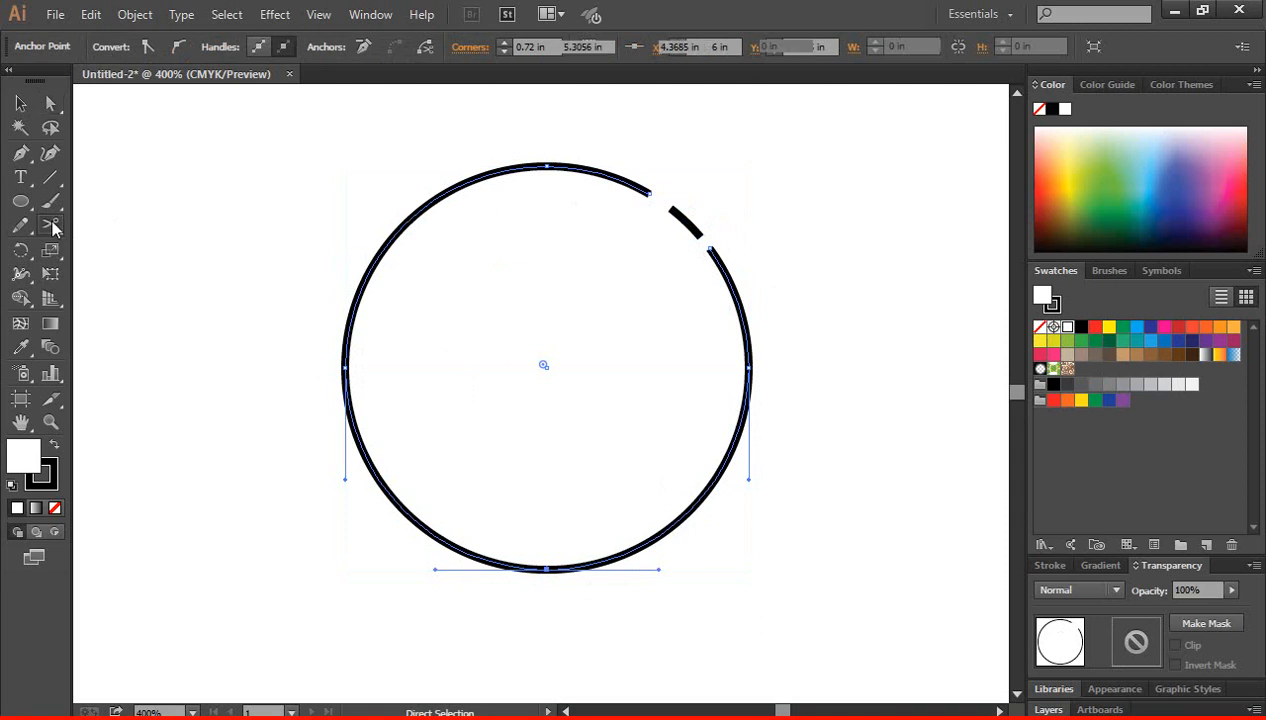
click(52, 226)
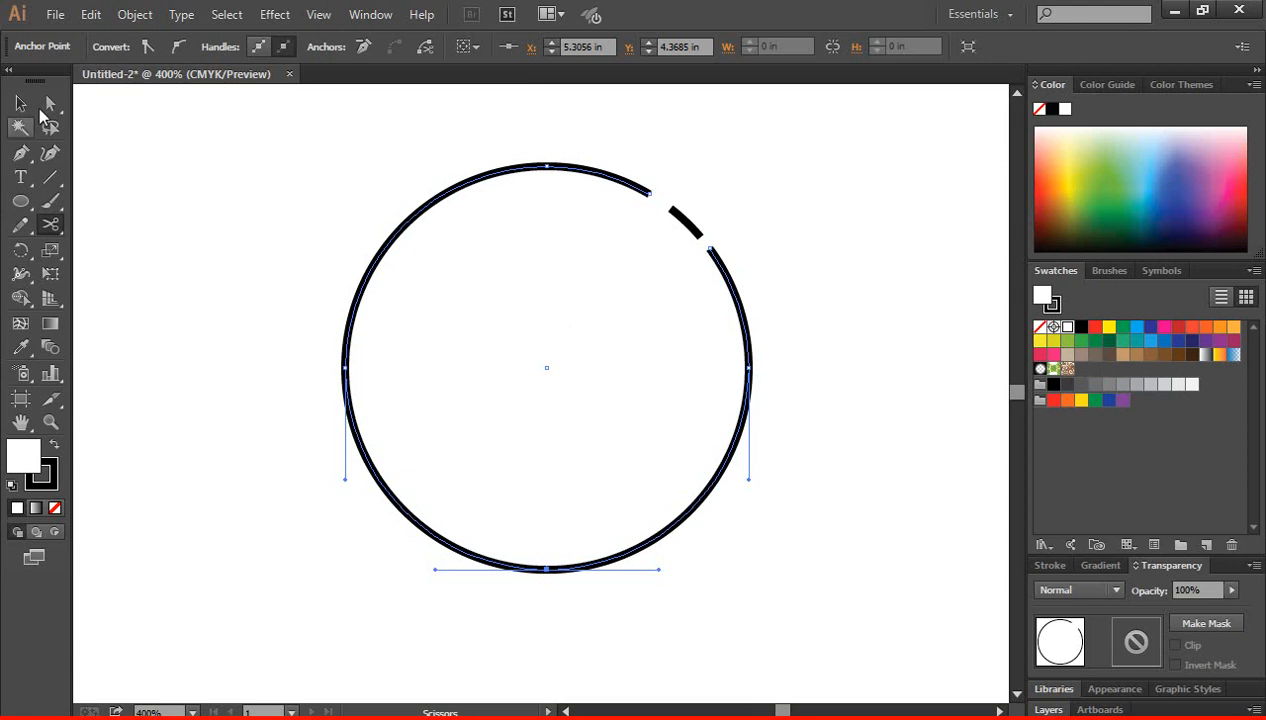
click(51, 108)
drag(604, 606, 527, 546)
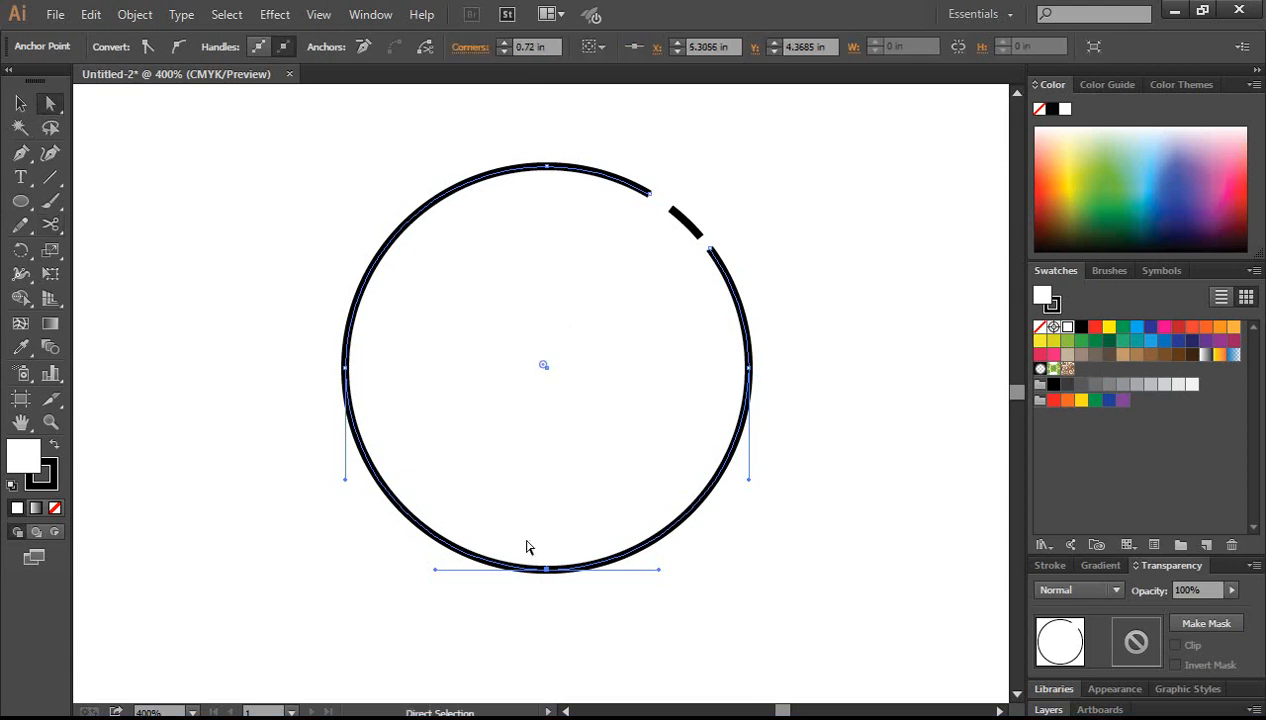
- Cut the circle's lower-right arc at two nearby points with the Scissors tool and delete the short segment between them
click(54, 228)
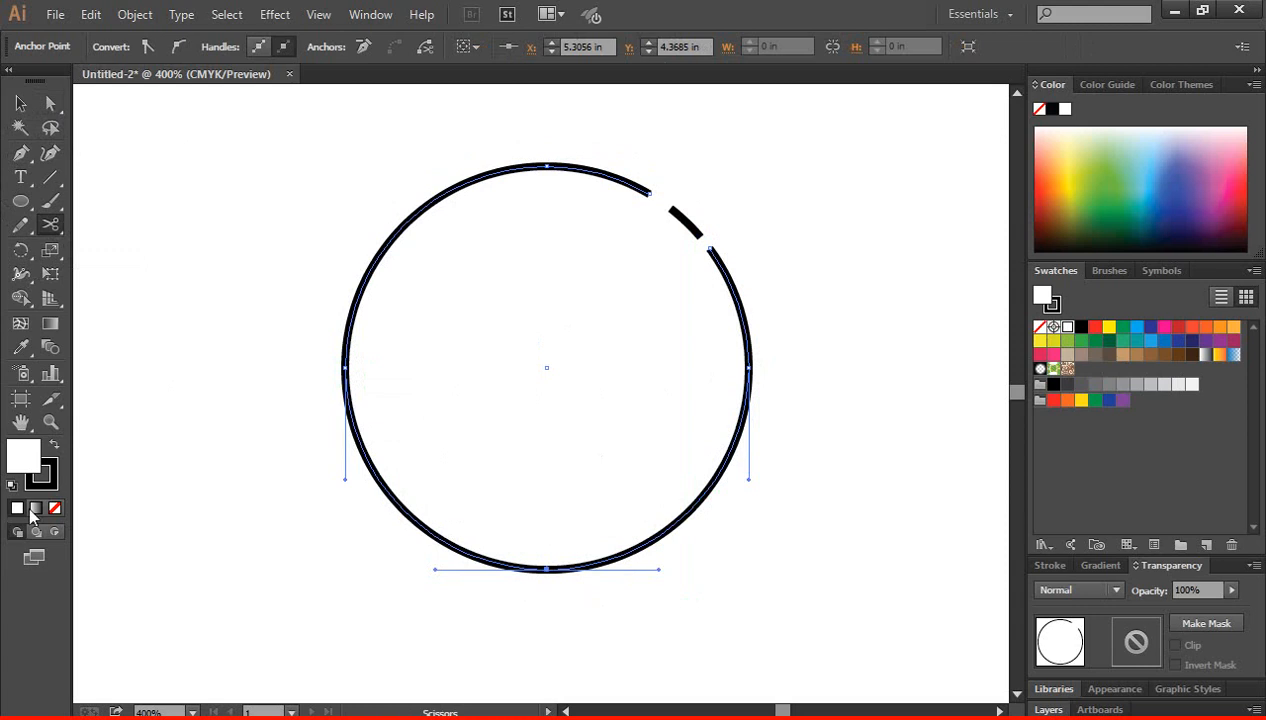
click(660, 535)
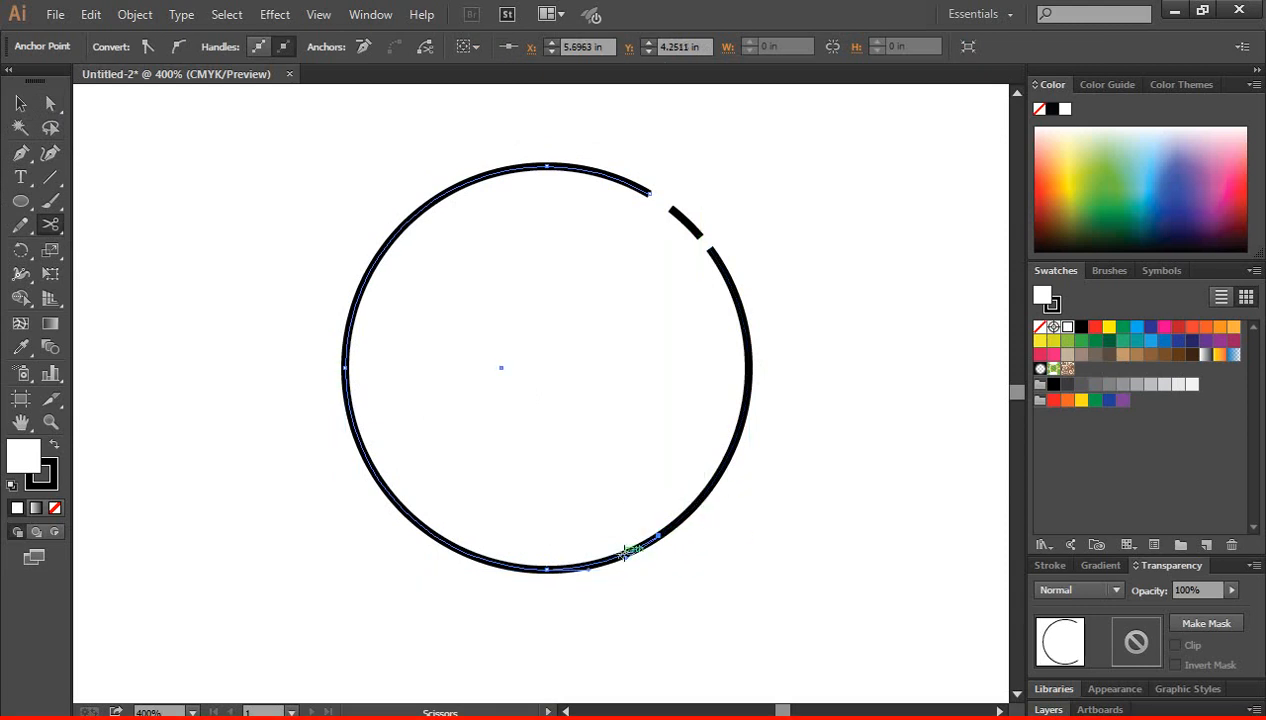
click(697, 503)
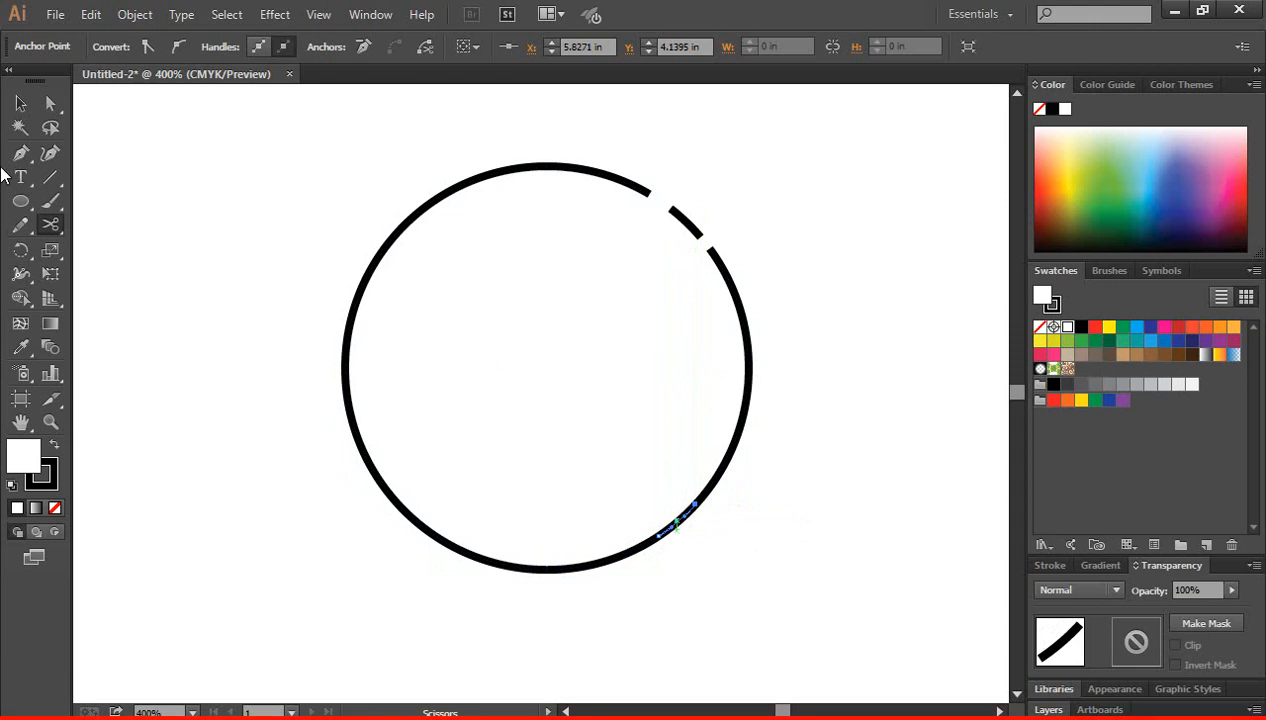
click(21, 104)
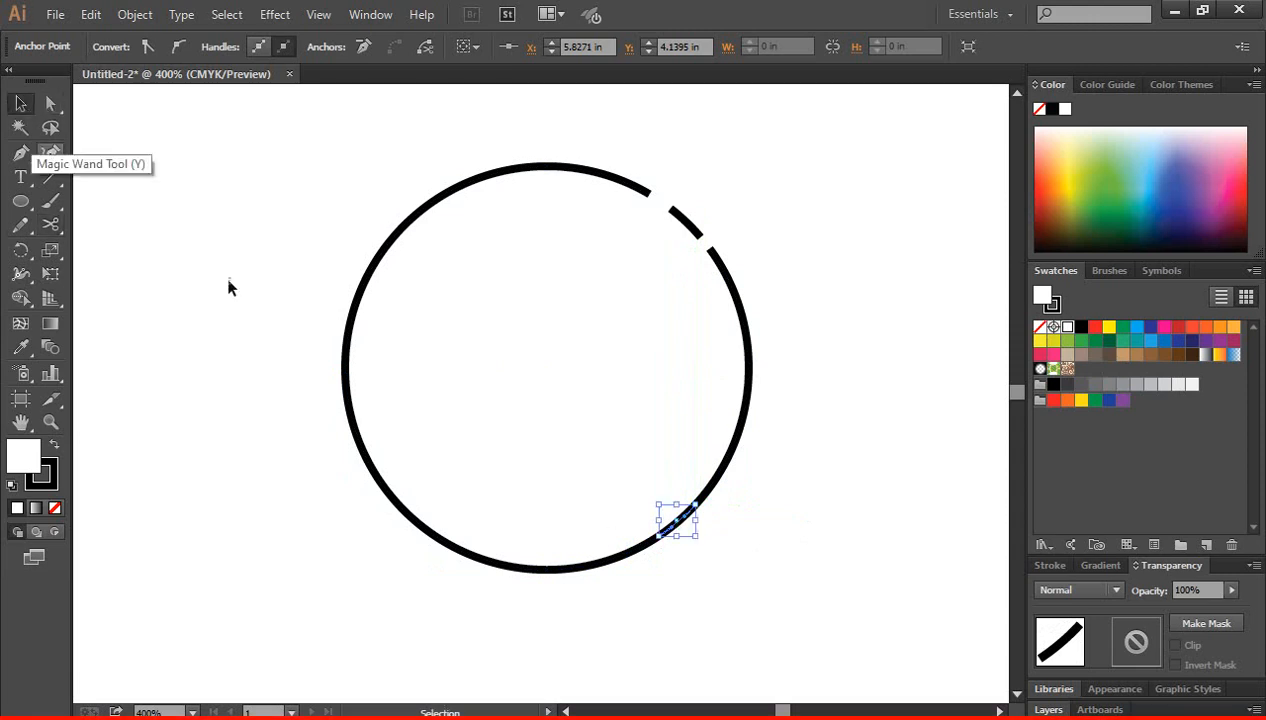
key(Delete)
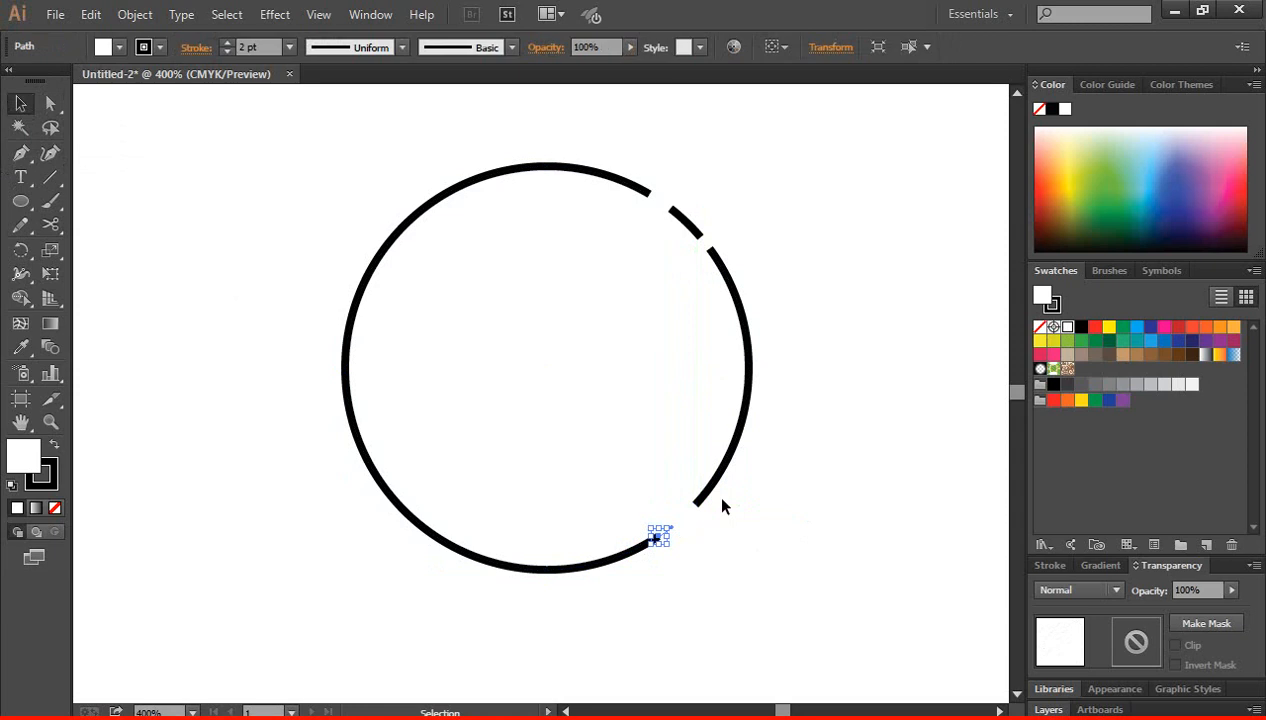
click(724, 507)
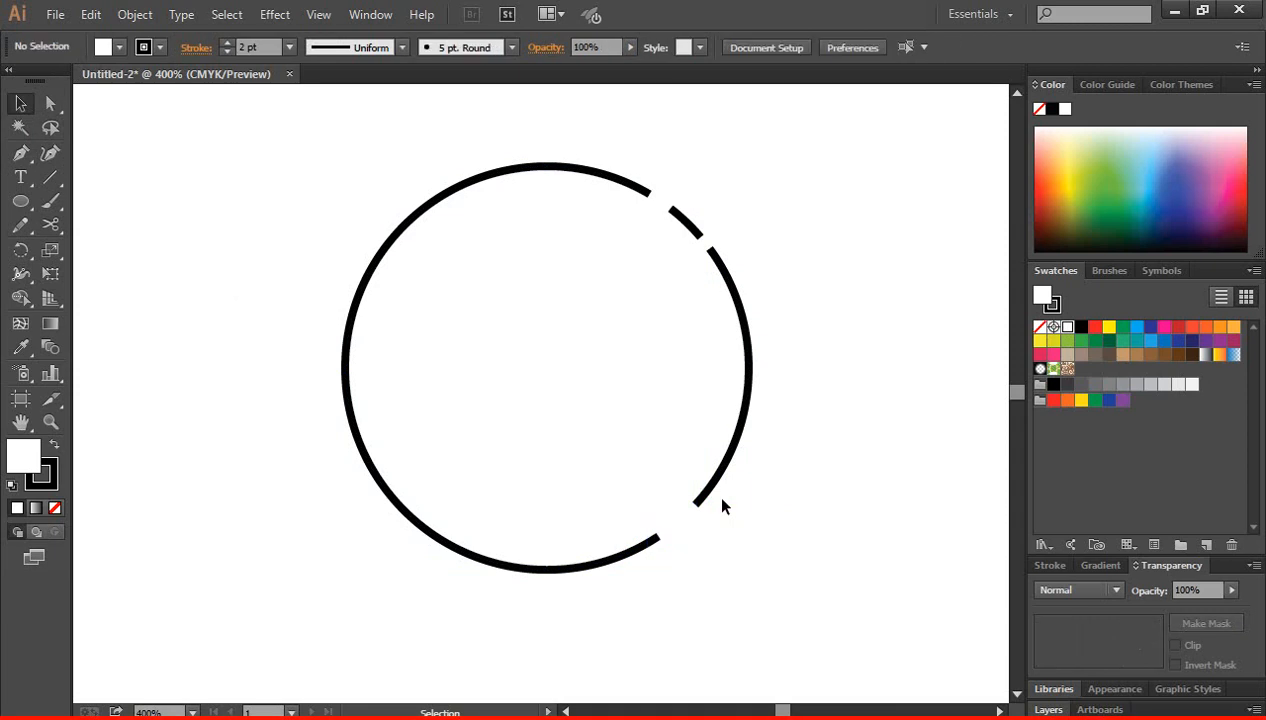
- Cut the circle's upper-left arc at two nearby points with the Scissors tool and delete the short segment between the cuts
click(52, 226)
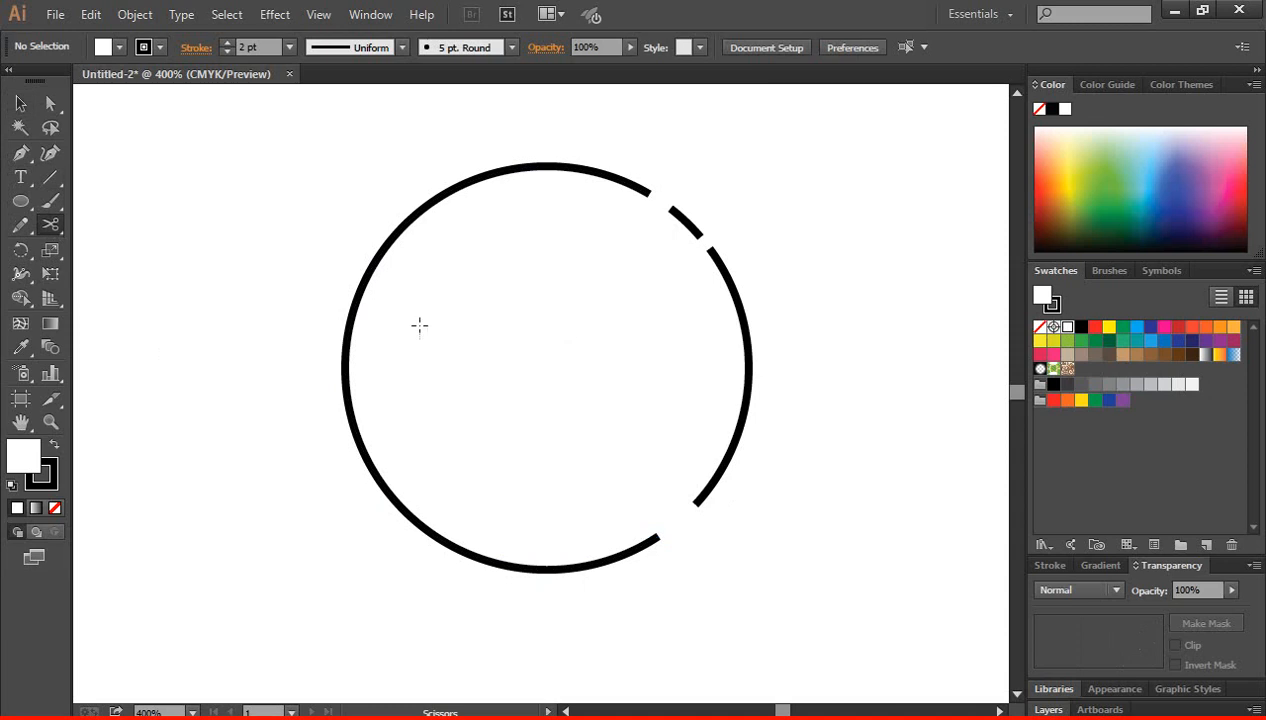
click(356, 301)
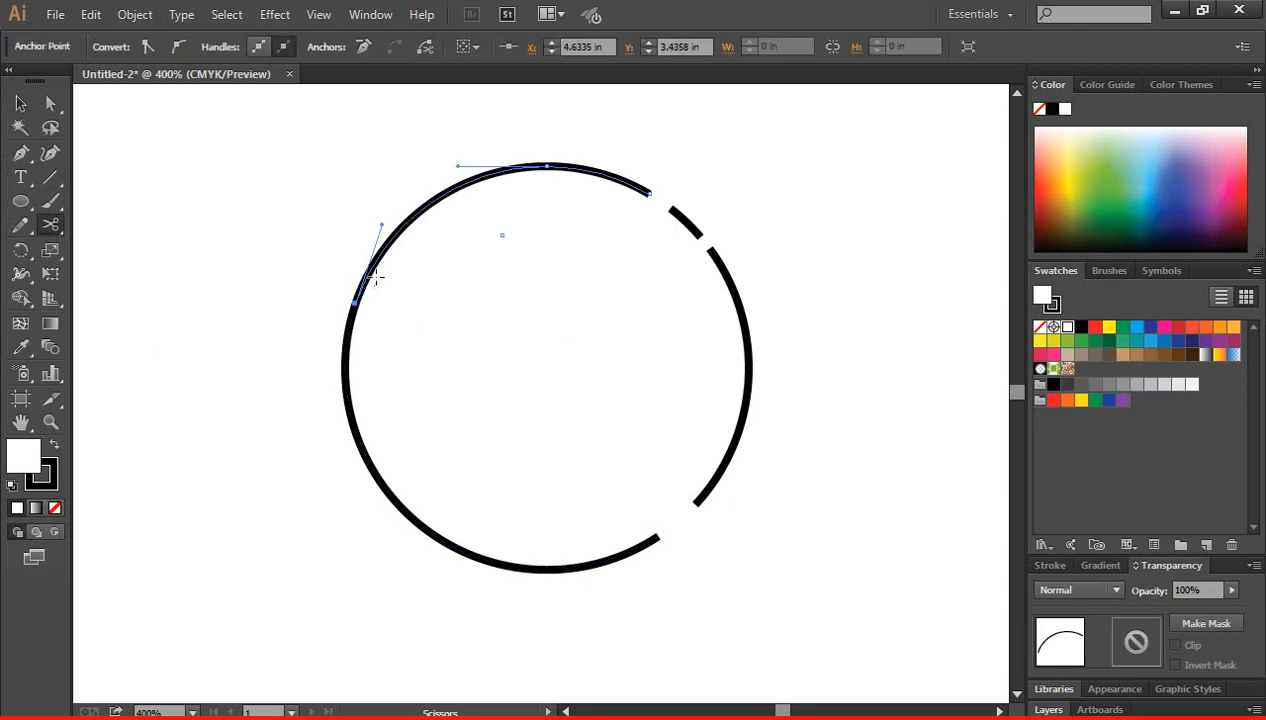
click(373, 263)
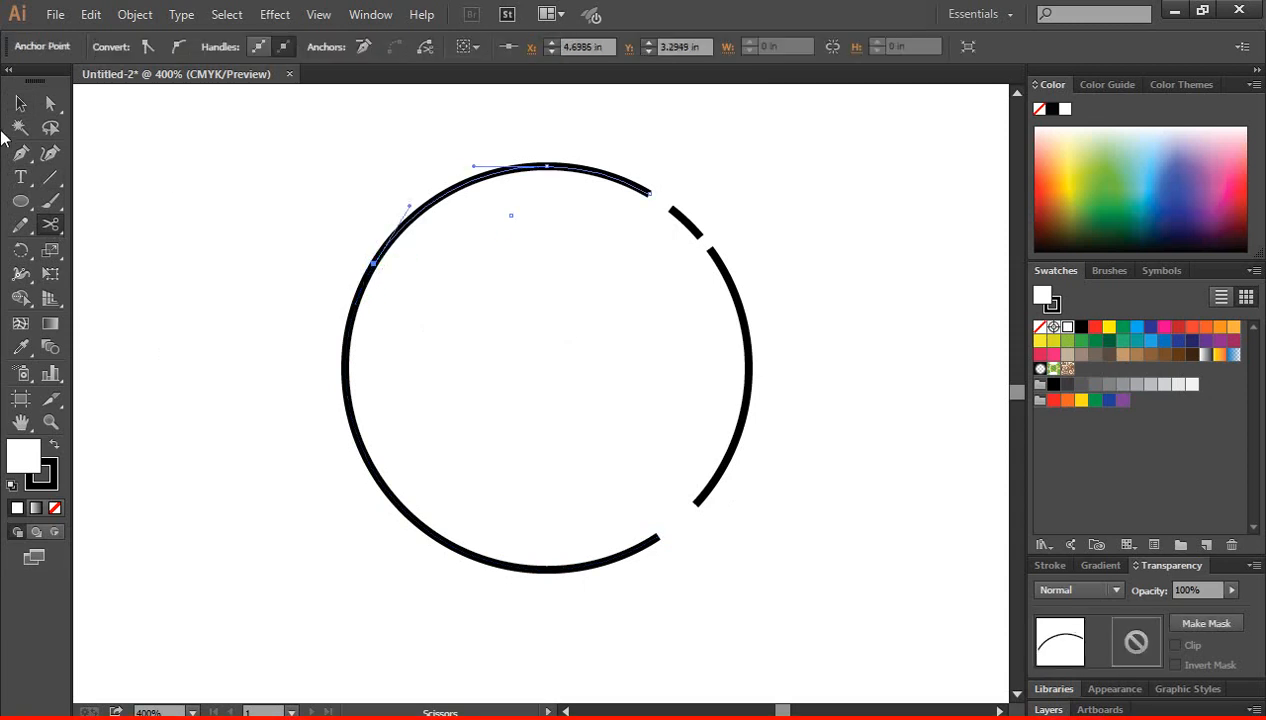
click(21, 103)
click(175, 314)
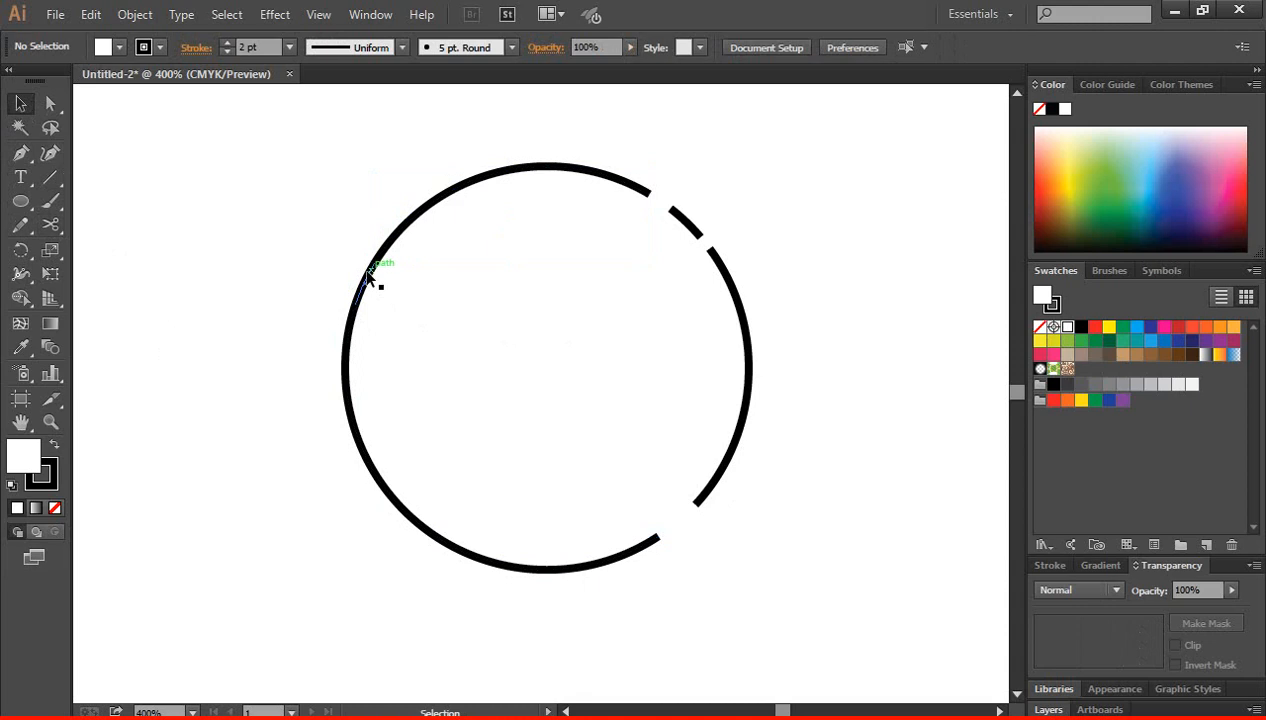
click(368, 276)
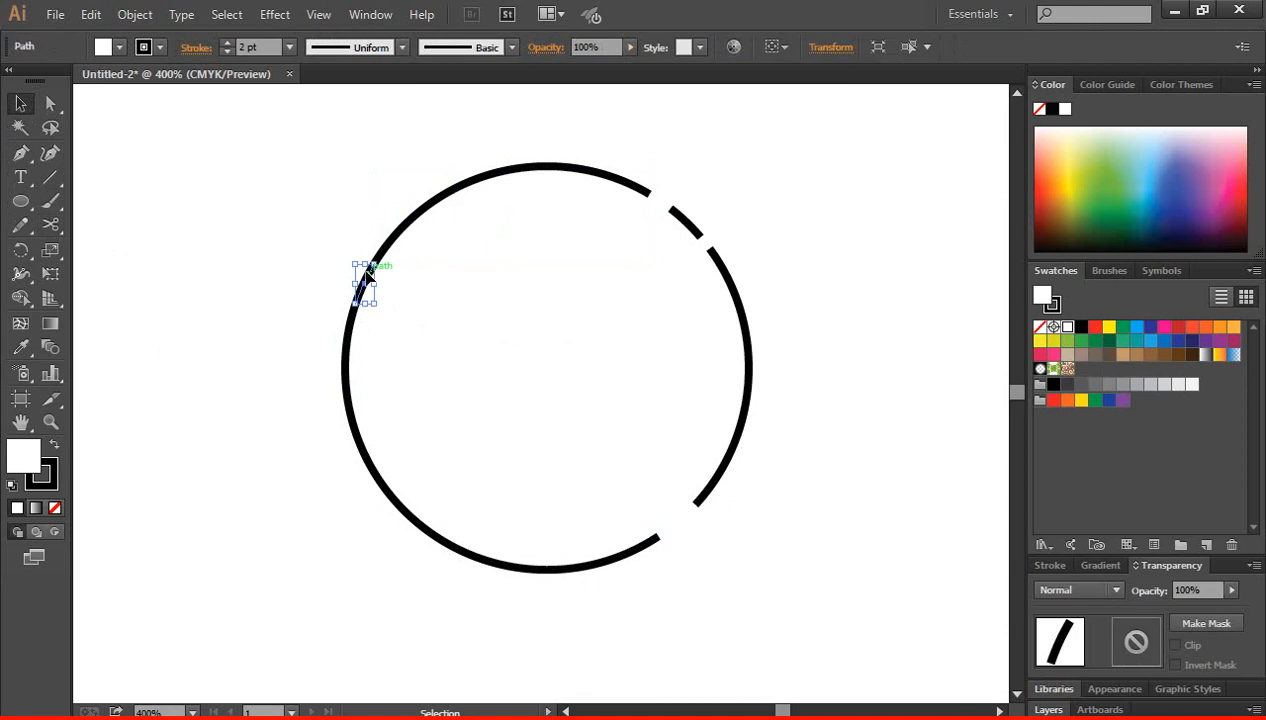
key(Delete)
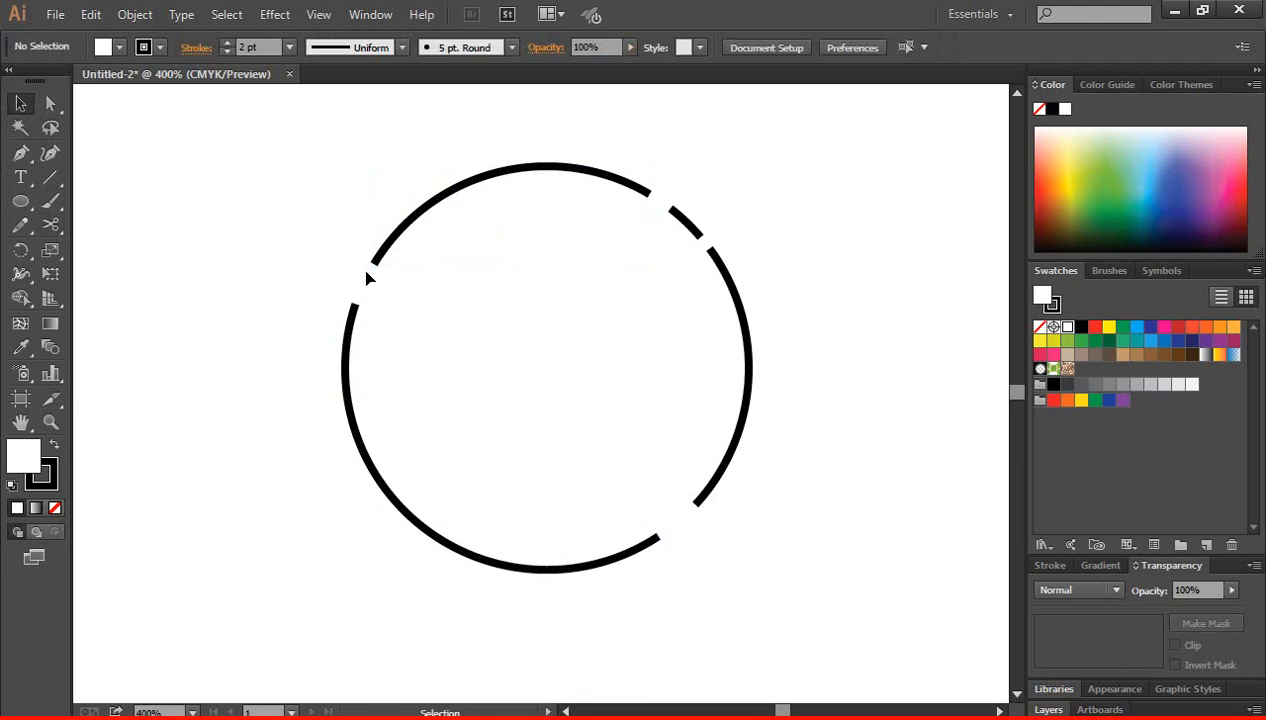
- Delete all remaining circle pieces and draw a hexagon with no fill in their place using the Polygon tool
drag(285, 139, 793, 622)
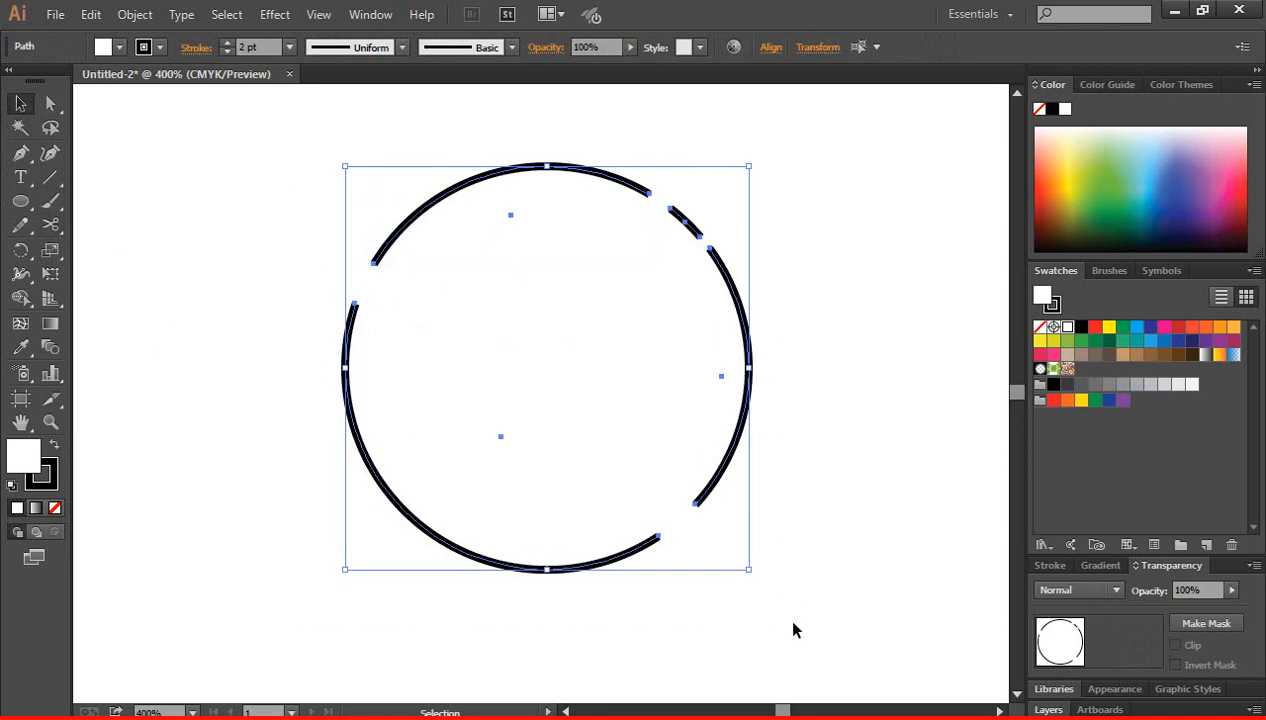
key(Delete)
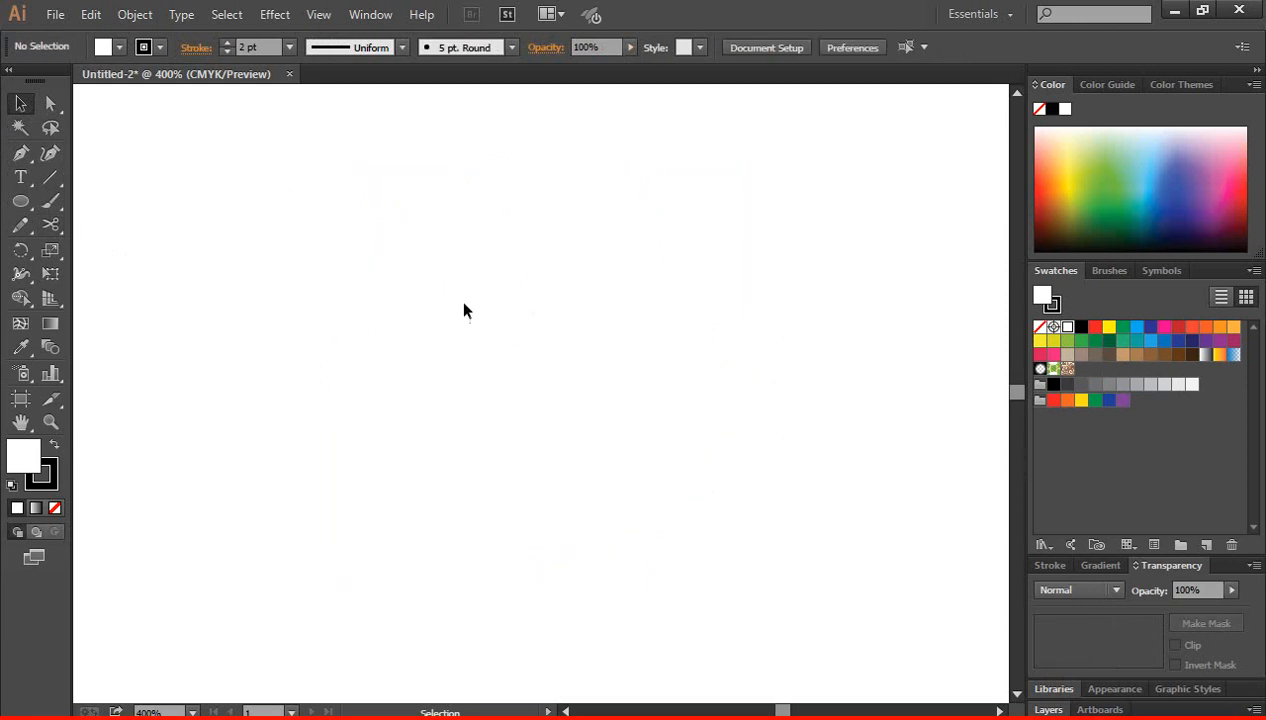
drag(20, 201, 112, 273)
drag(569, 393, 622, 474)
click(57, 511)
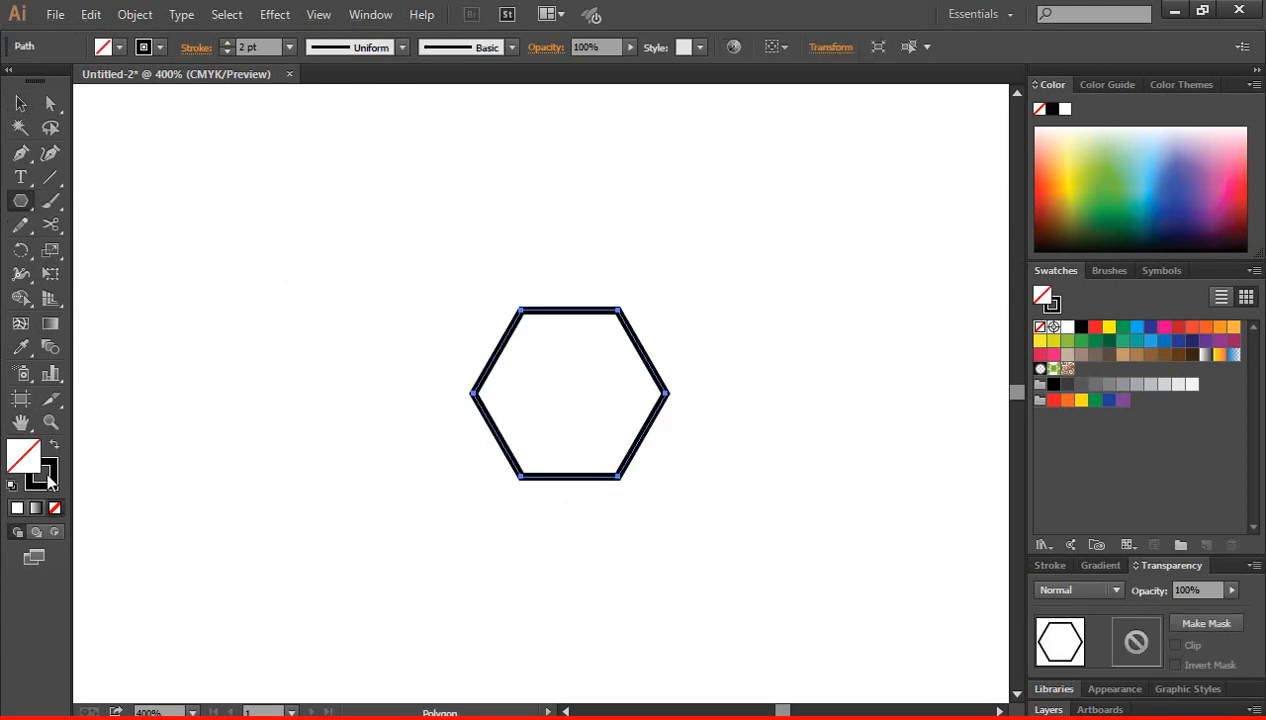
click(51, 467)
- Cut the hexagon's top side at two points with the Scissors tool and delete the middle segment
click(52, 230)
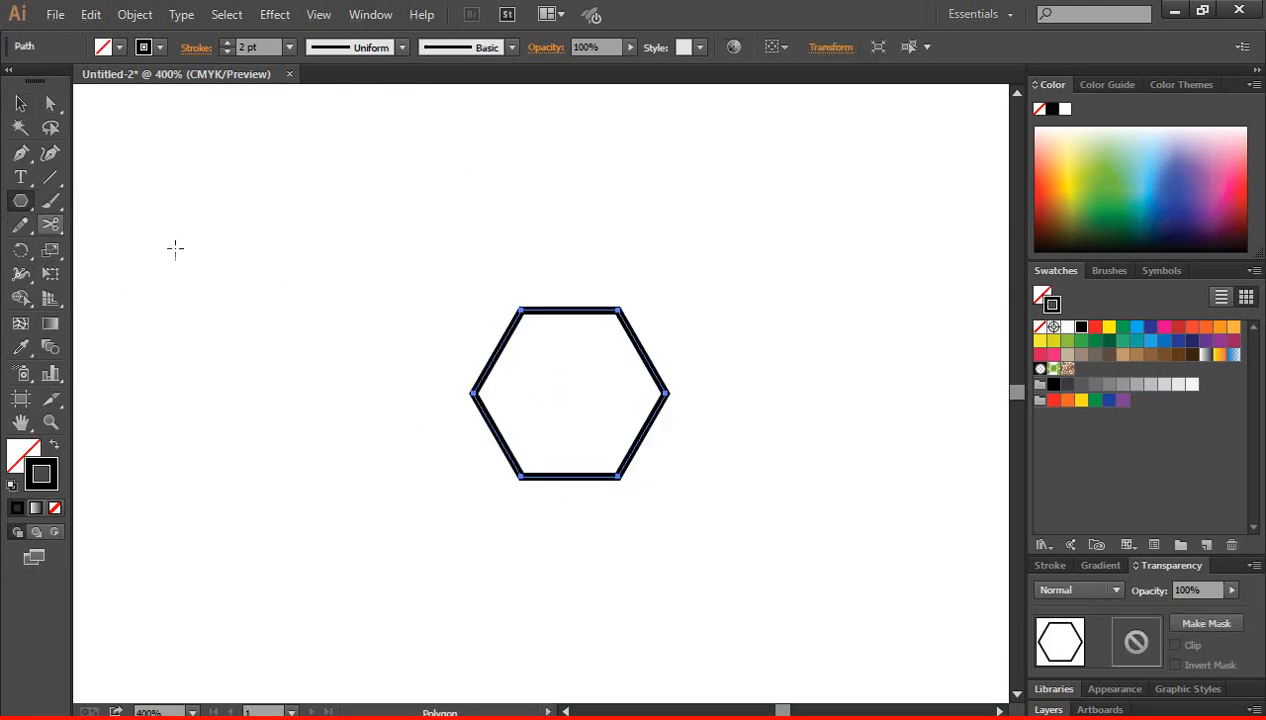
ctrl+click(572, 339)
ctrl+click(561, 430)
drag(539, 449, 604, 368)
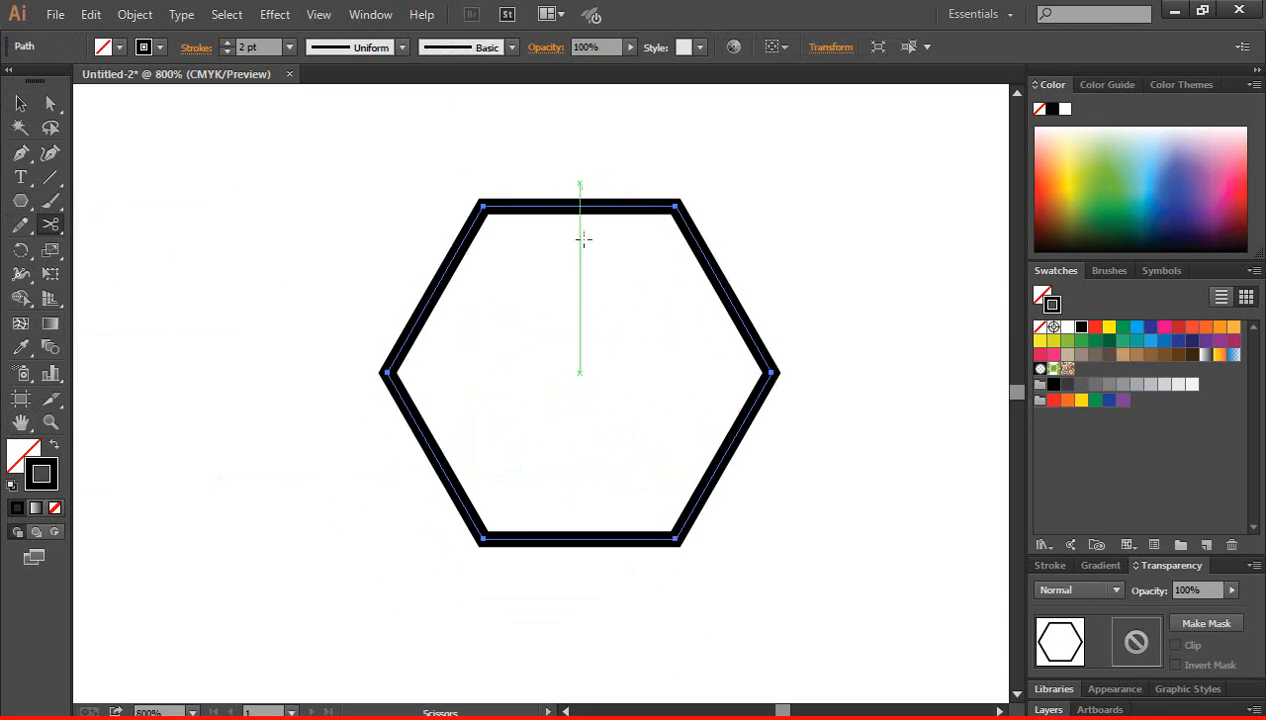
click(548, 205)
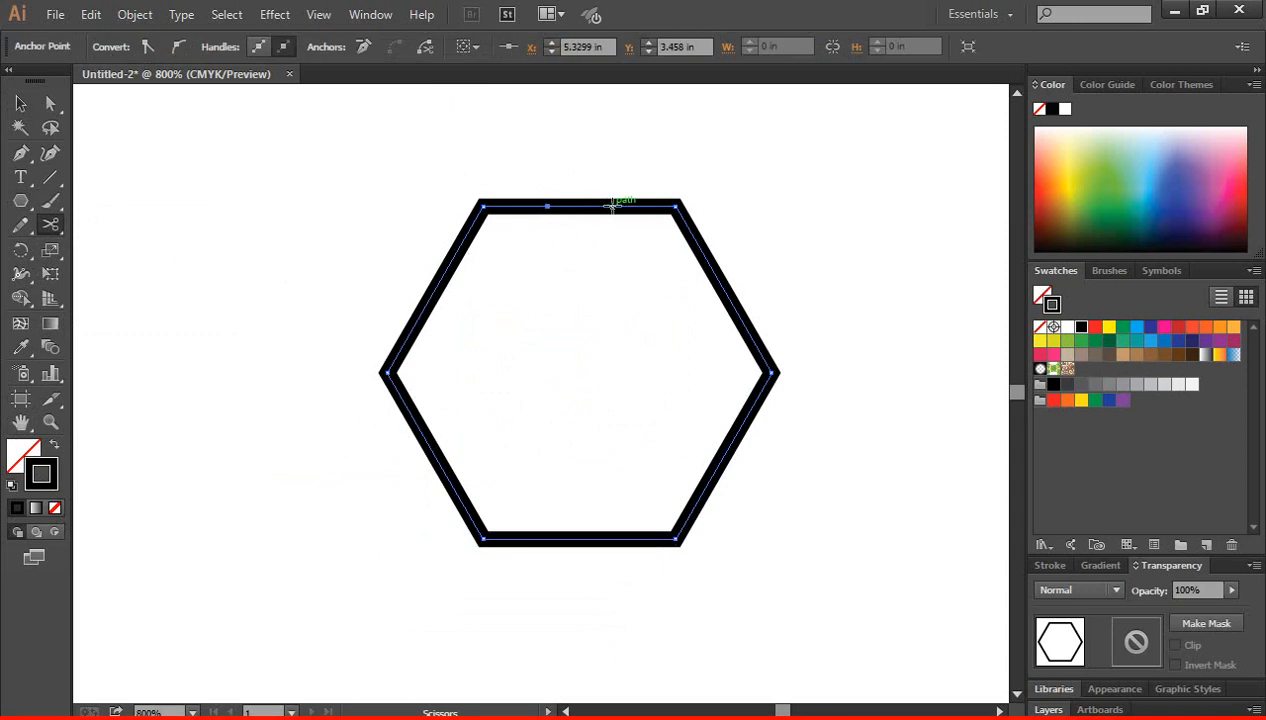
click(611, 205)
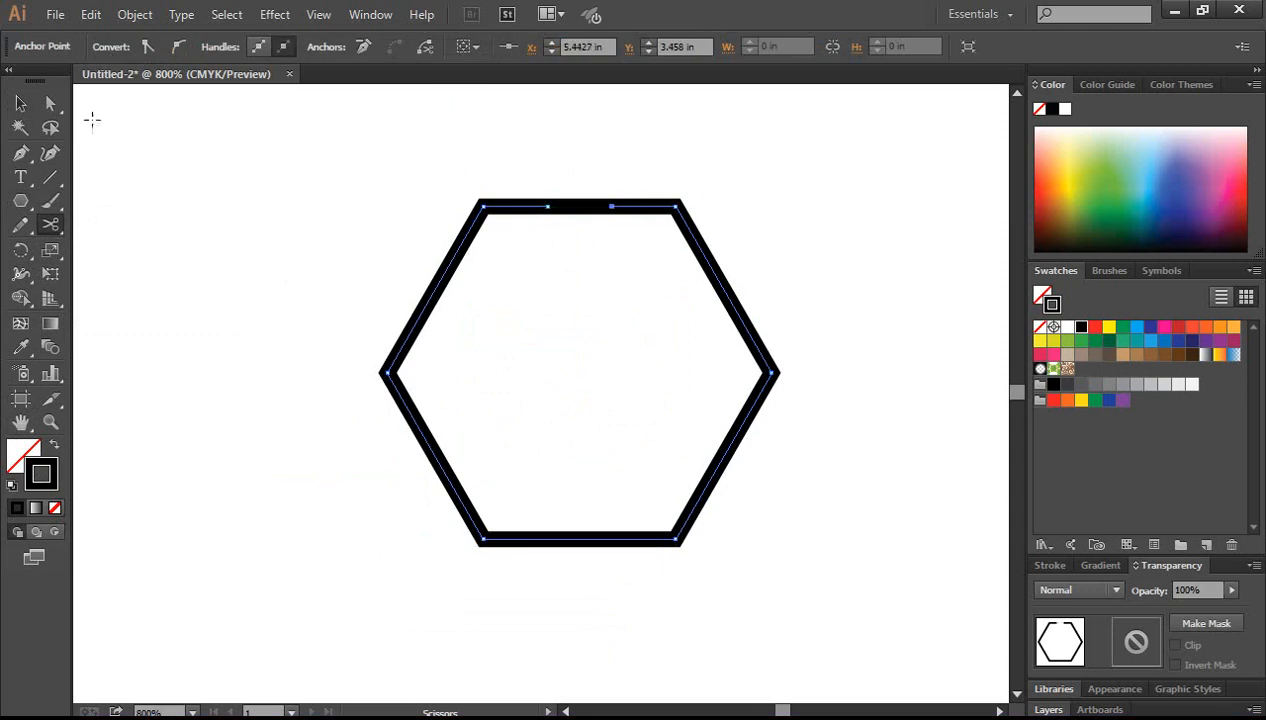
click(21, 104)
click(605, 147)
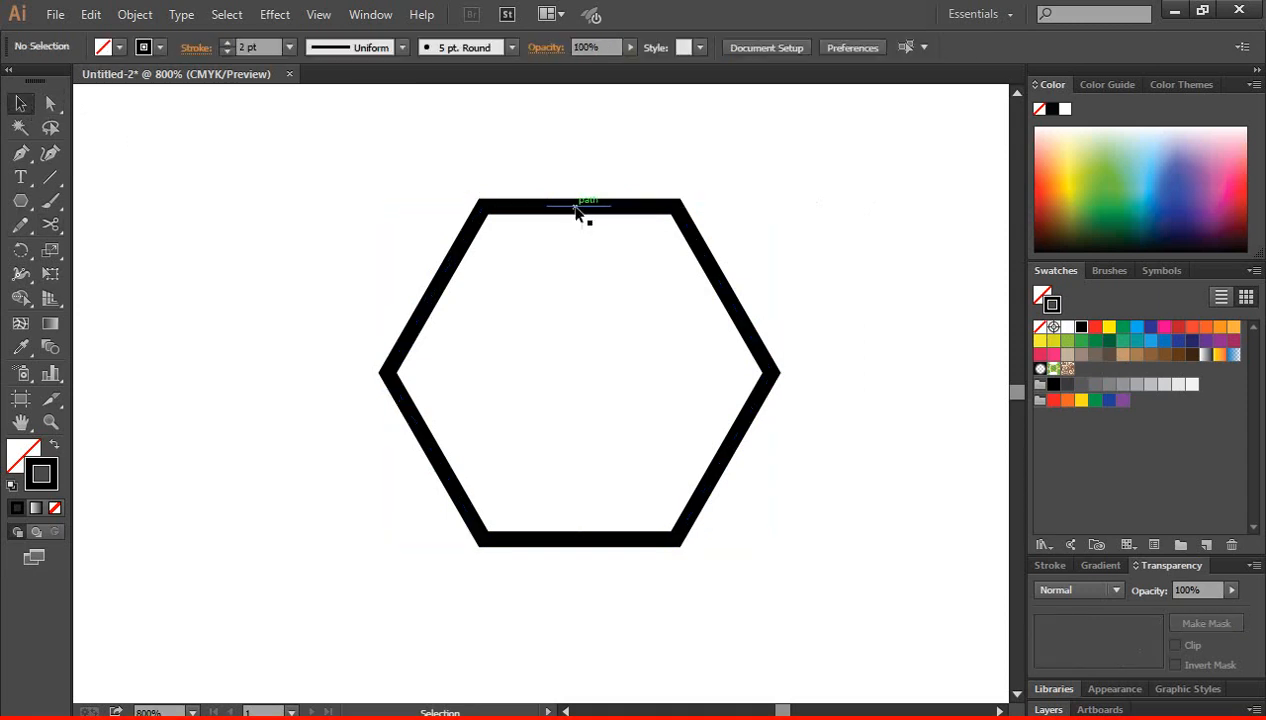
click(577, 210)
key(Delete)
- Cut the hexagon's bottom side at two points below the upper gap with the Scissors tool and delete the segment between them
click(50, 224)
scroll(579, 493, down, 2)
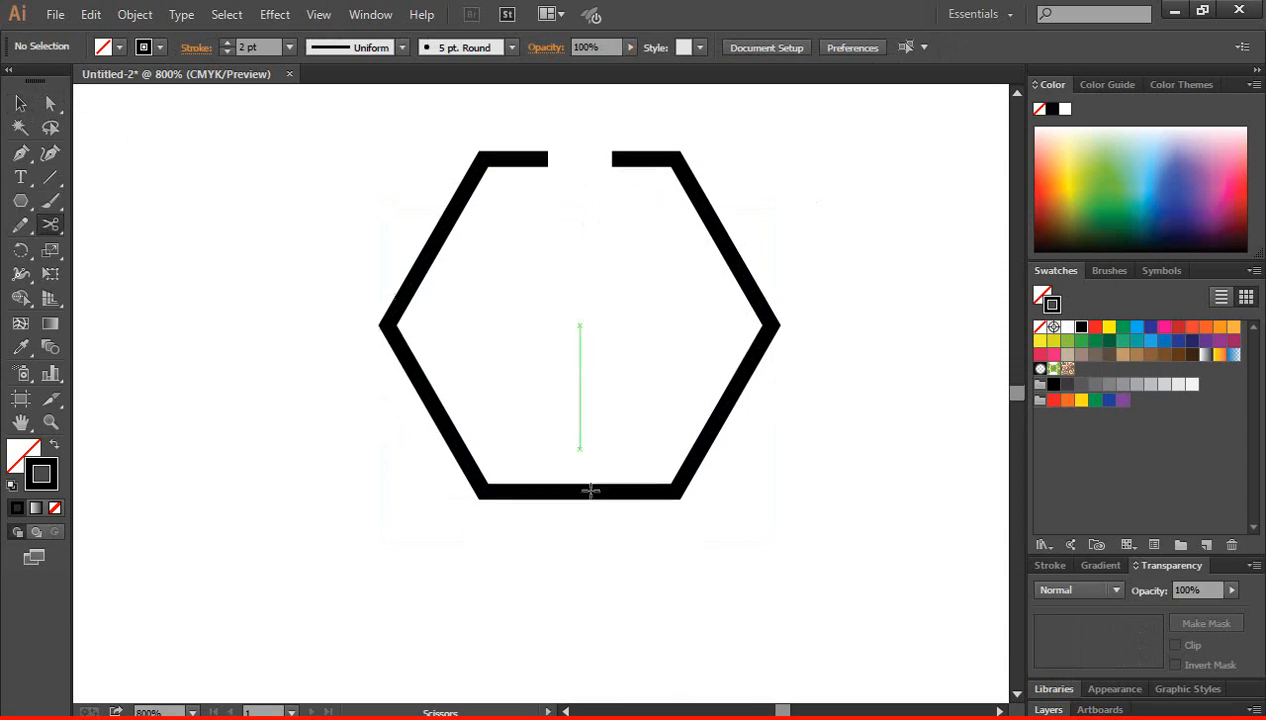
click(543, 491)
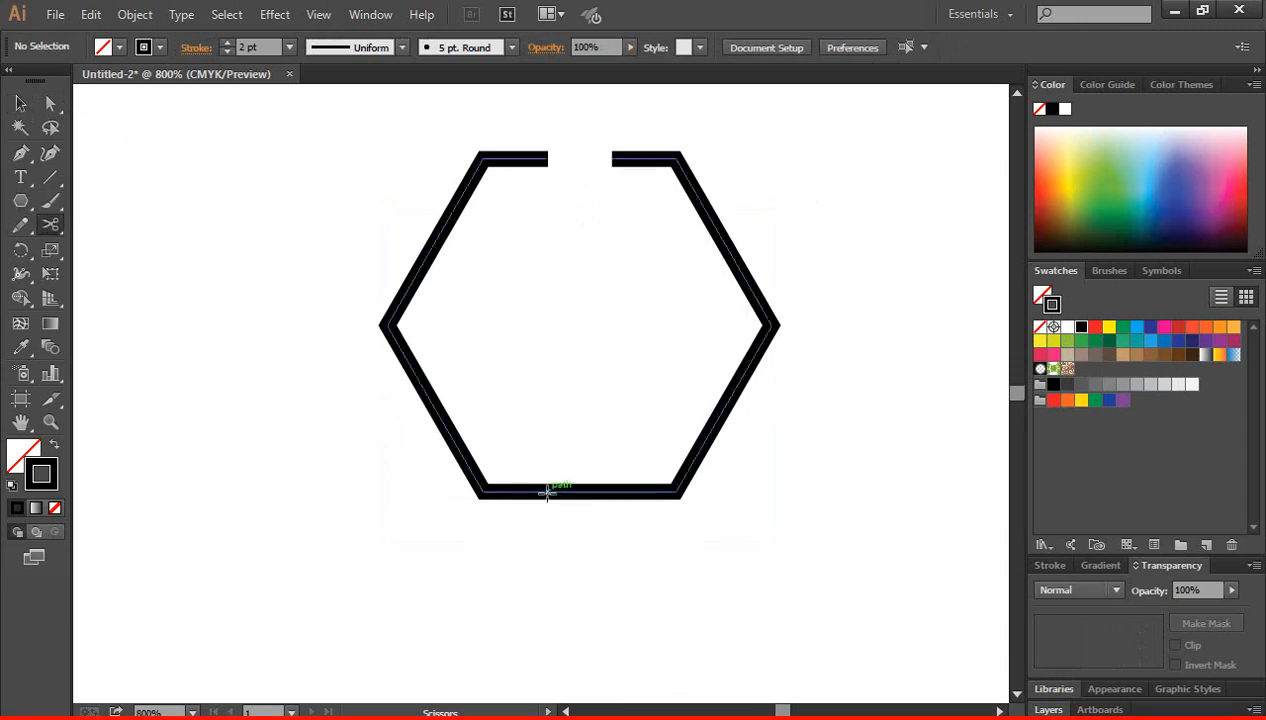
click(613, 491)
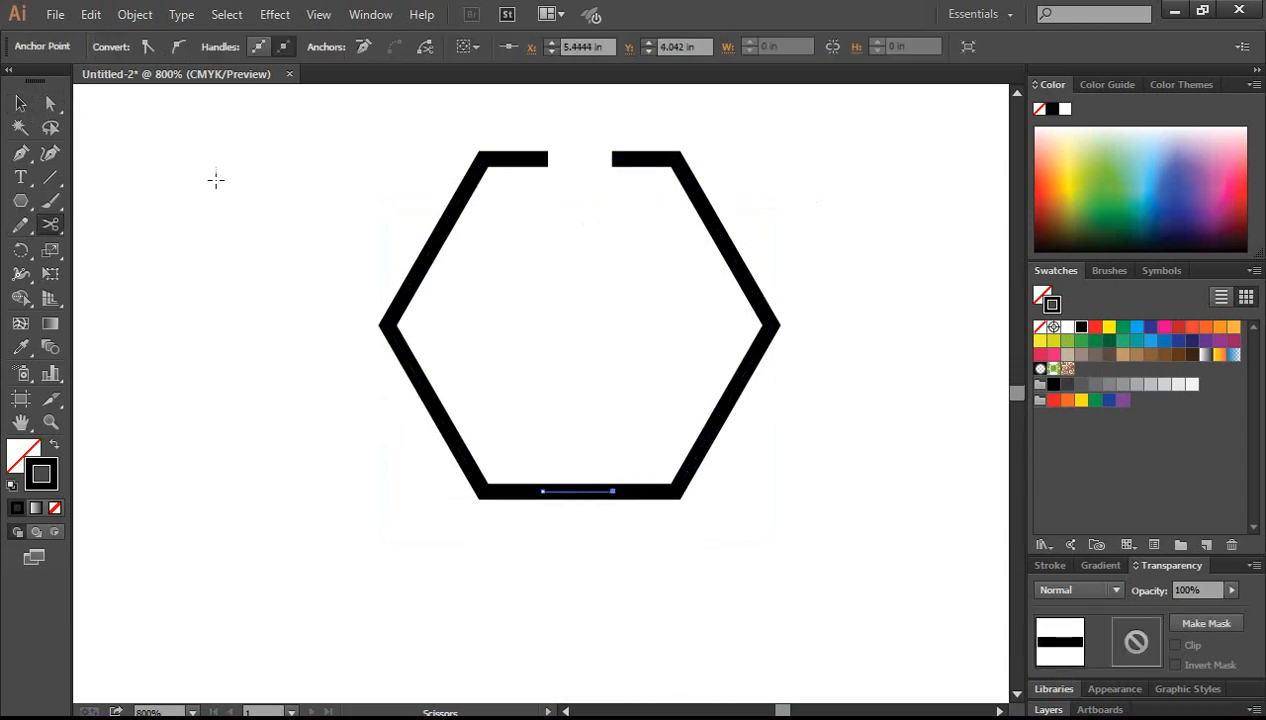
click(20, 103)
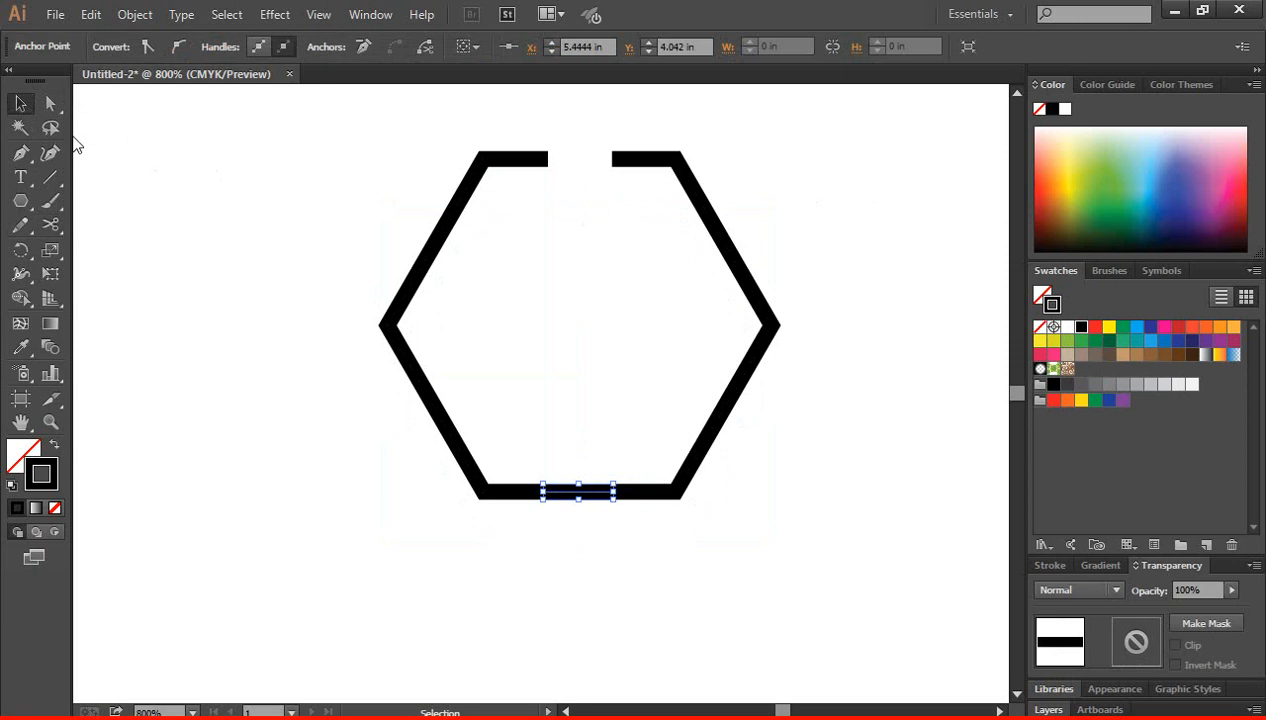
key(Delete)
key(Delete)
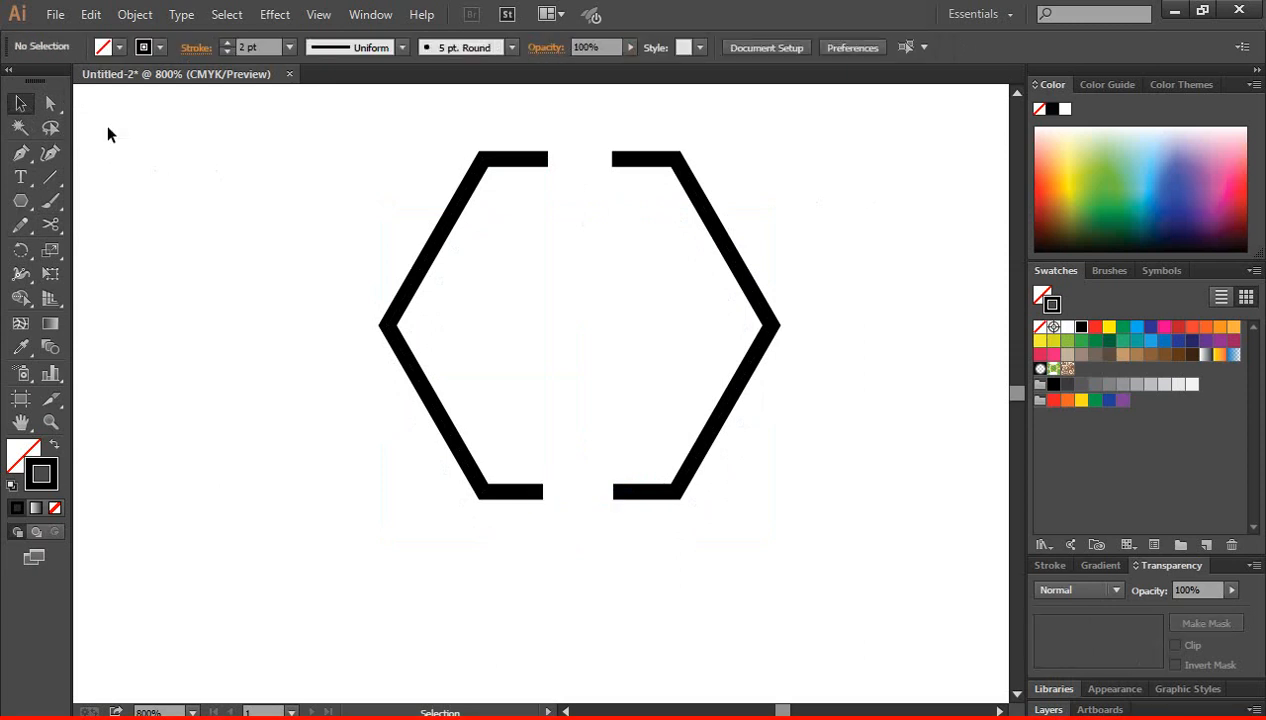
- Show the tool group containing Eraser, Scissors and Knife, and activate the Scissors tool from it
scroll(155, 285, up, 1)
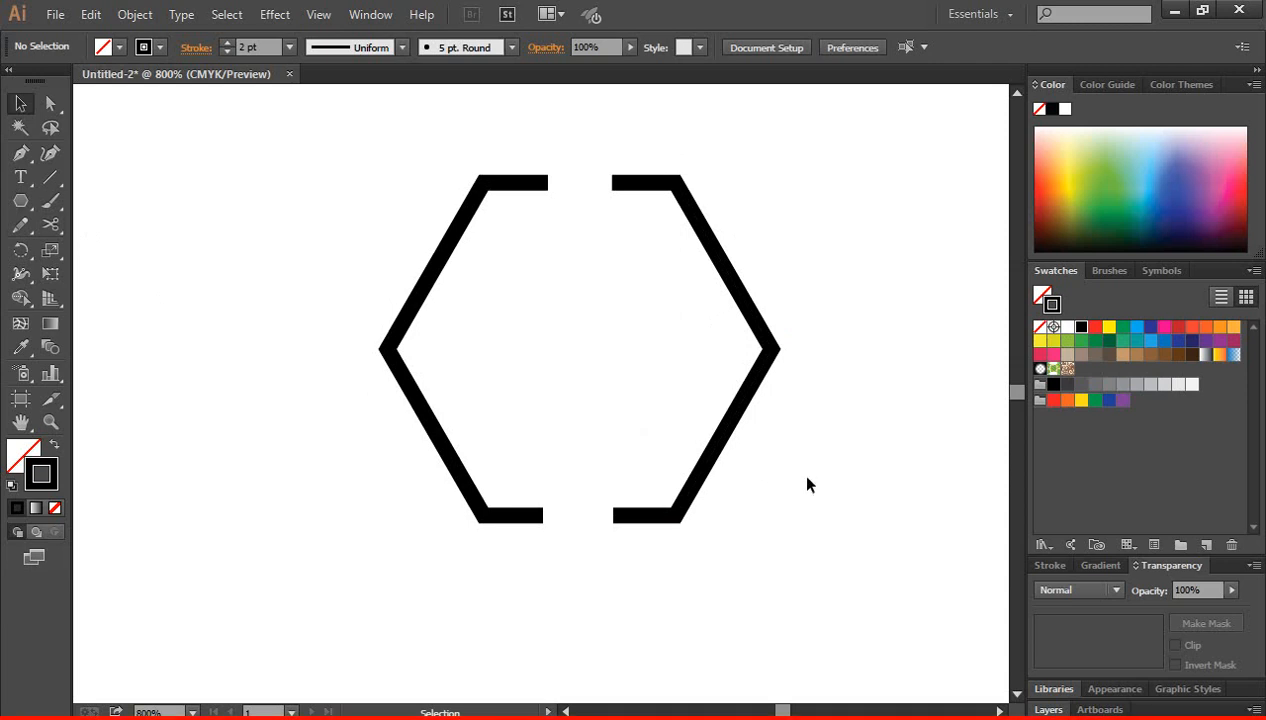
click(52, 226)
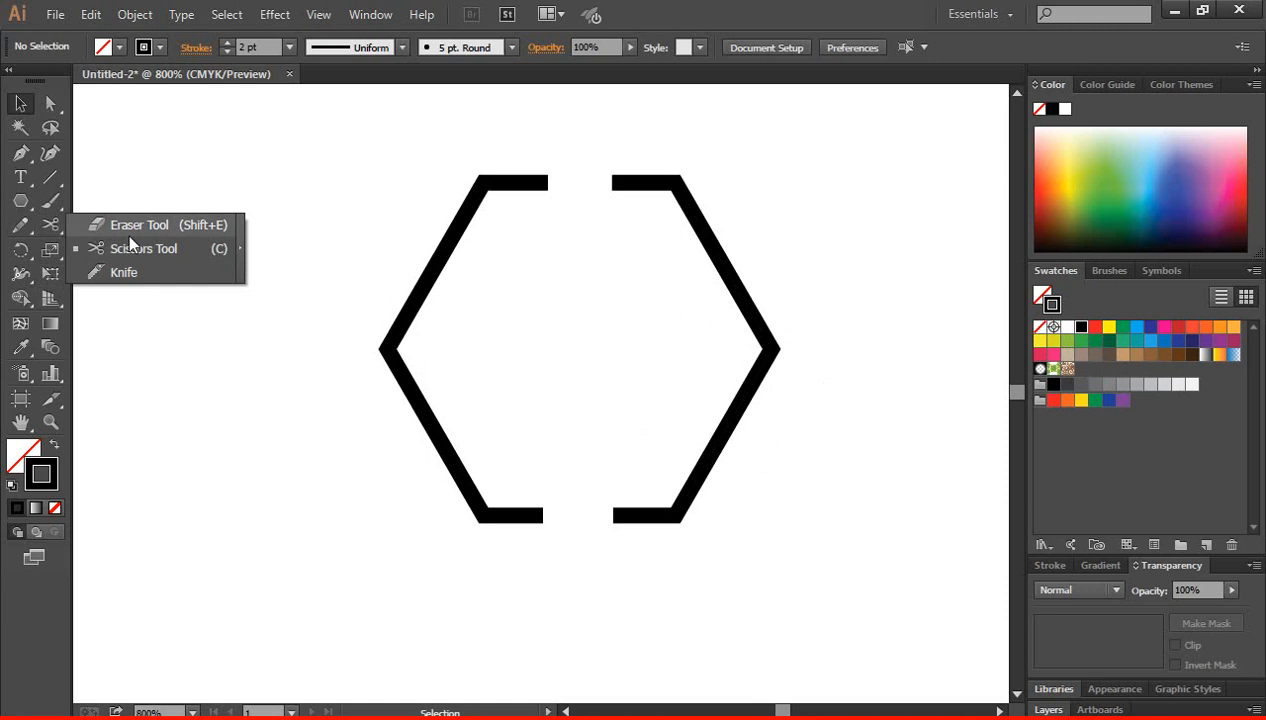
click(20, 110)
click(52, 230)
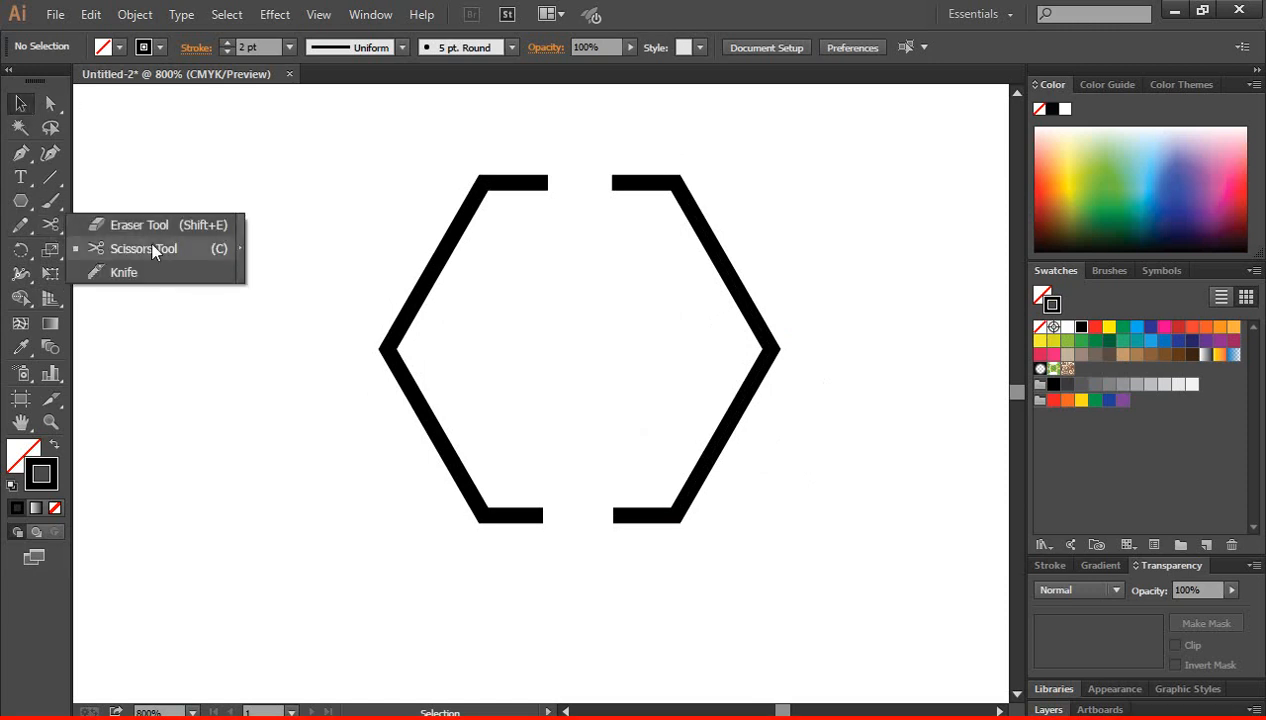
click(150, 250)
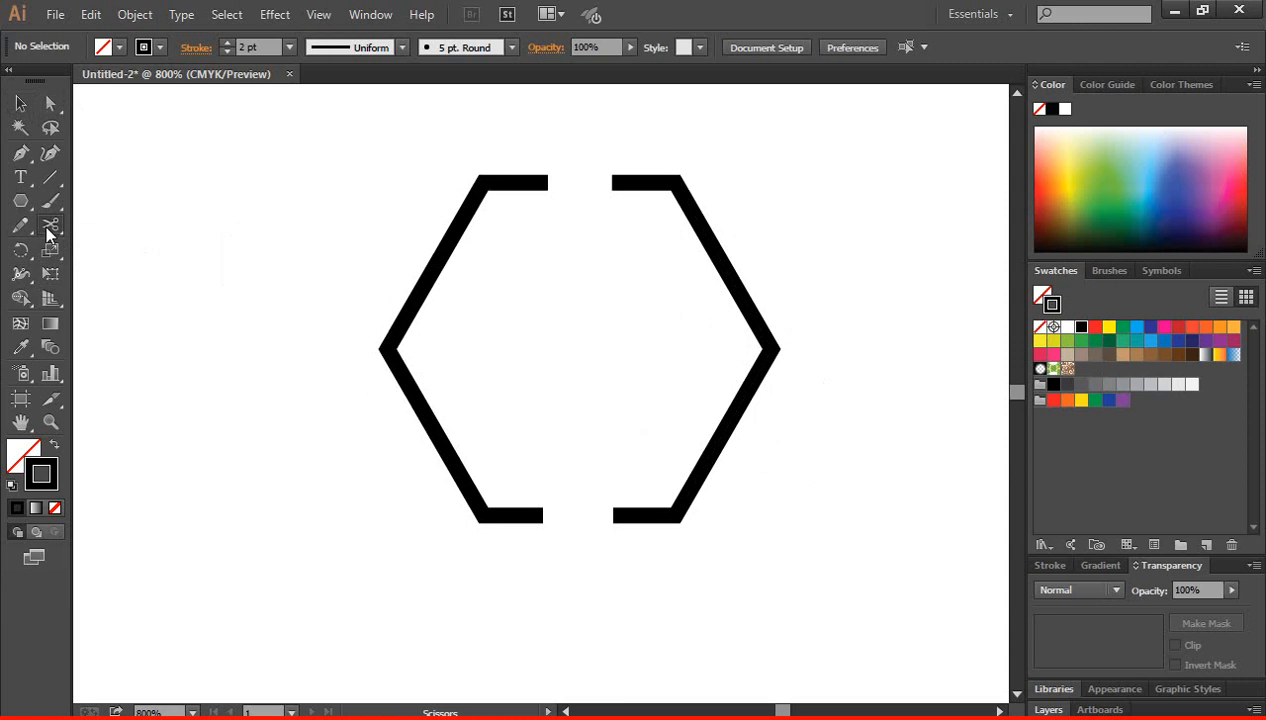
click(50, 226)
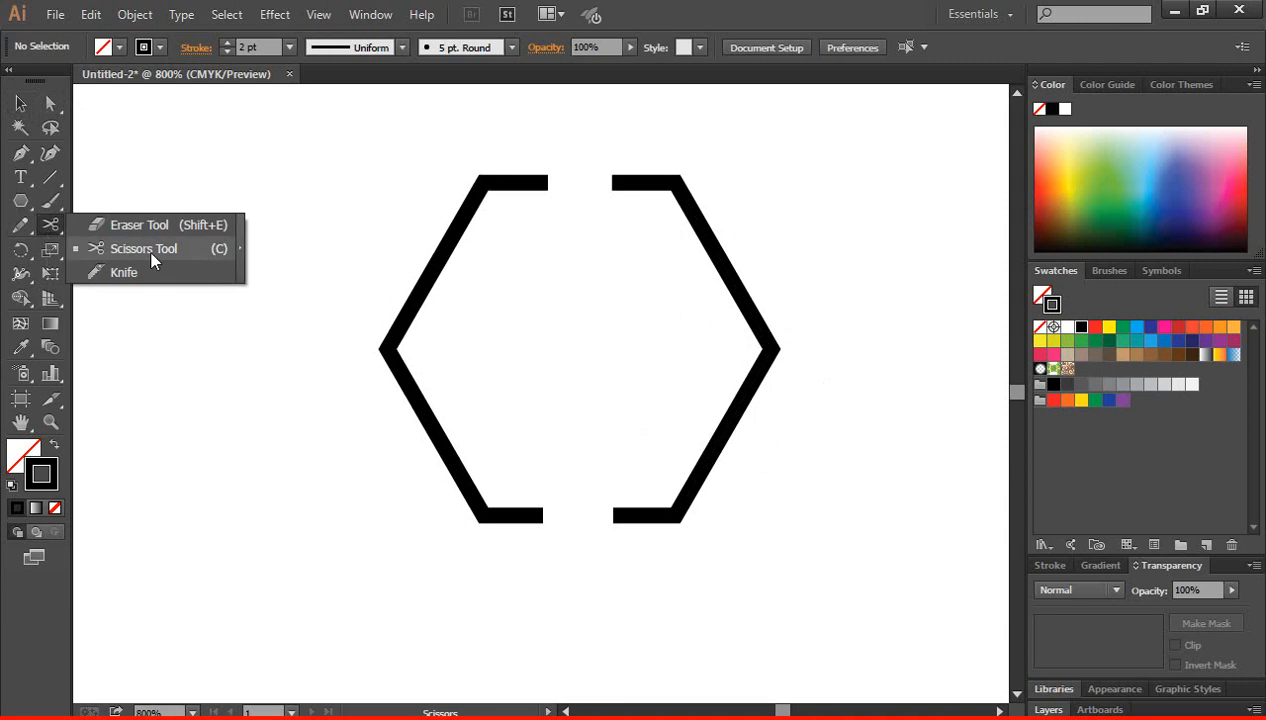
click(150, 250)
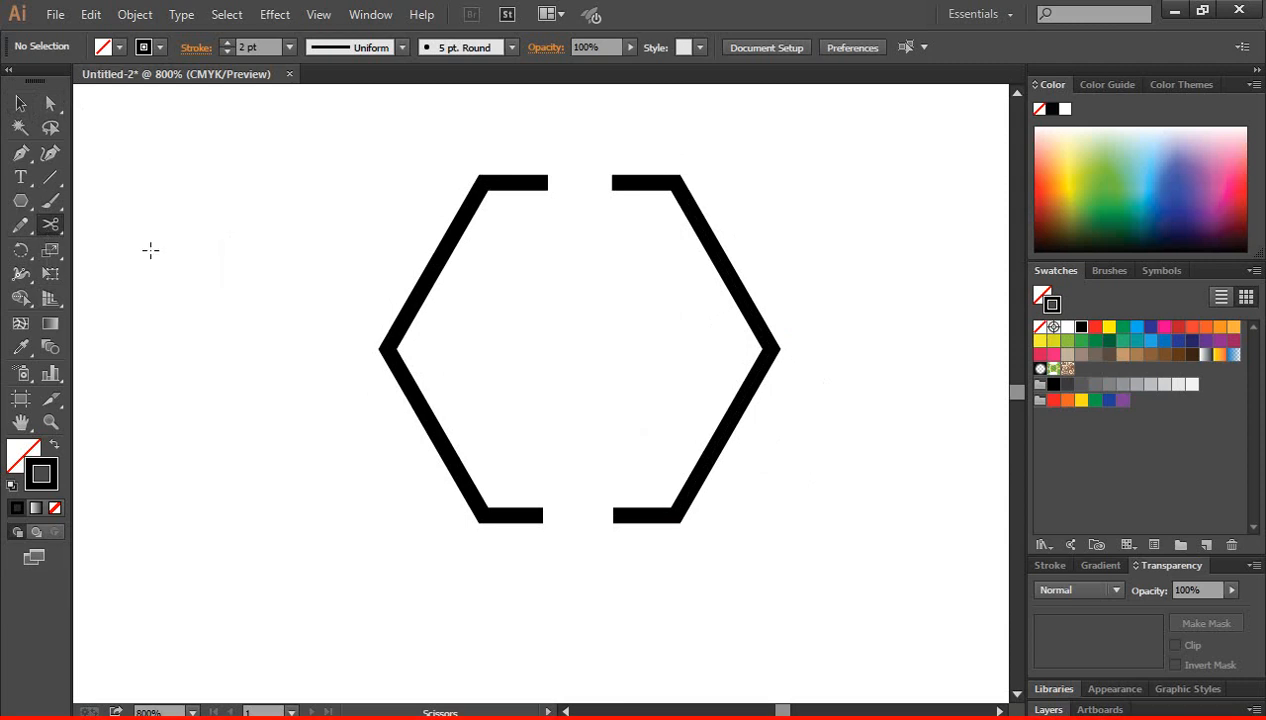